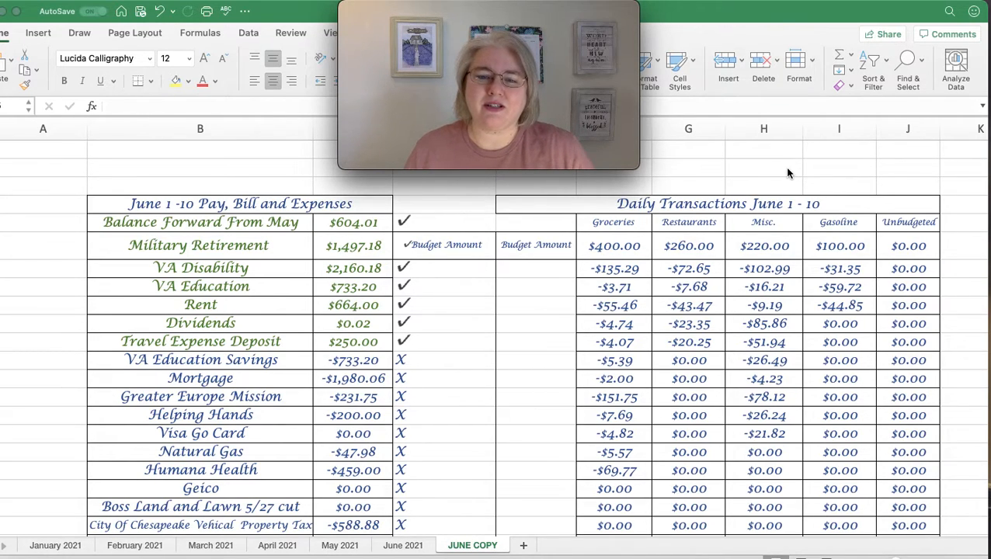
Clear the Total Minus Spending amount in the June 1 - 10 section
scroll(787, 173, "down", 4)
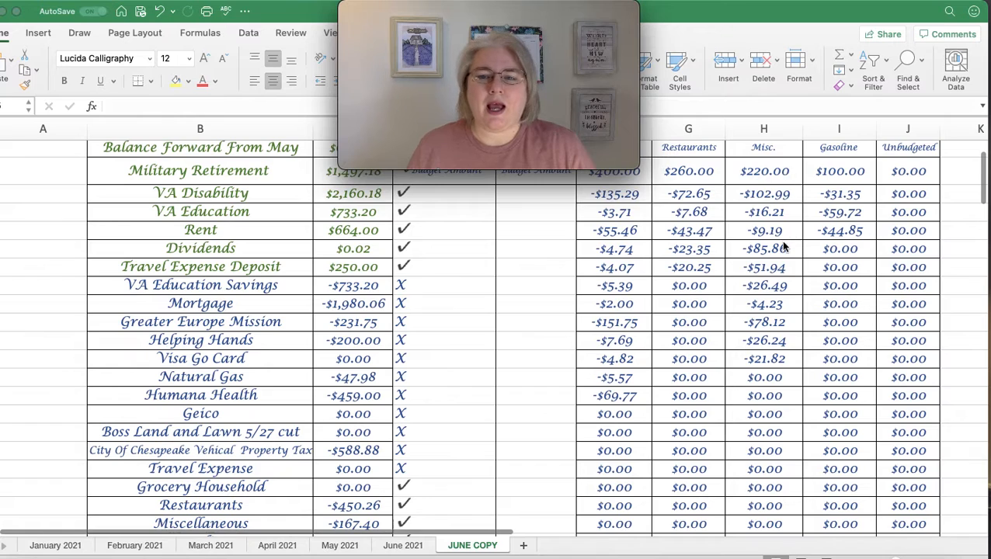
scroll(781, 240, "down", 7)
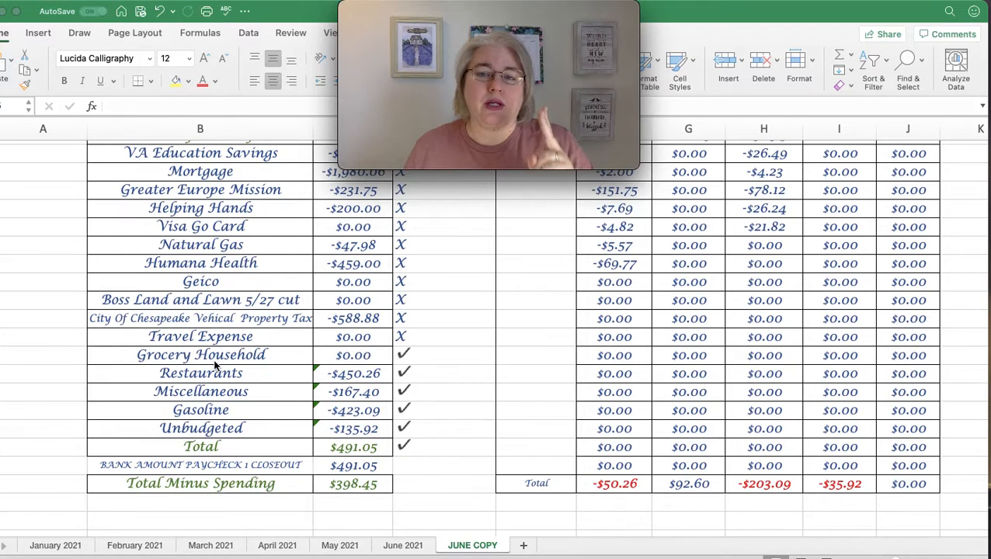
scroll(215, 363, "down", 3)
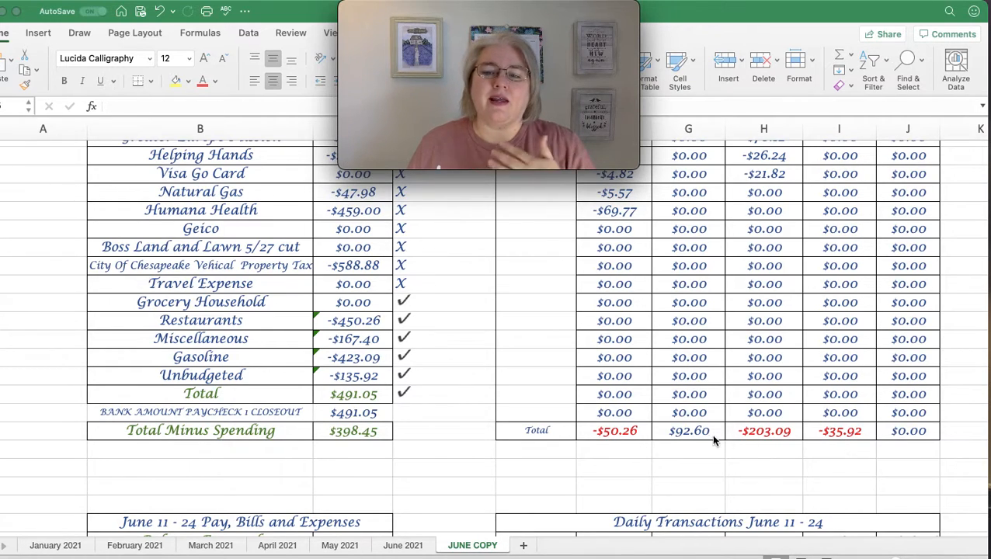
left_click(361, 432)
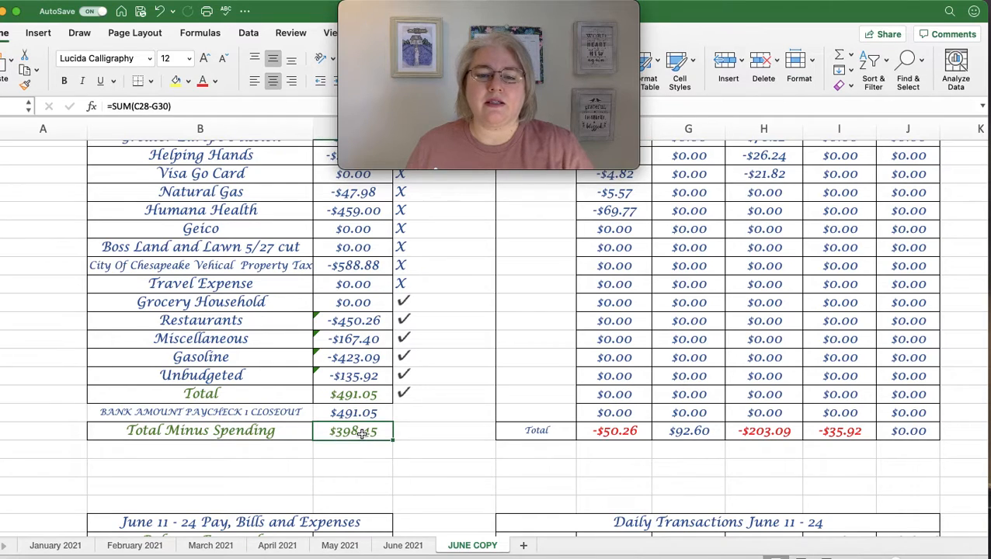
key("Delete")
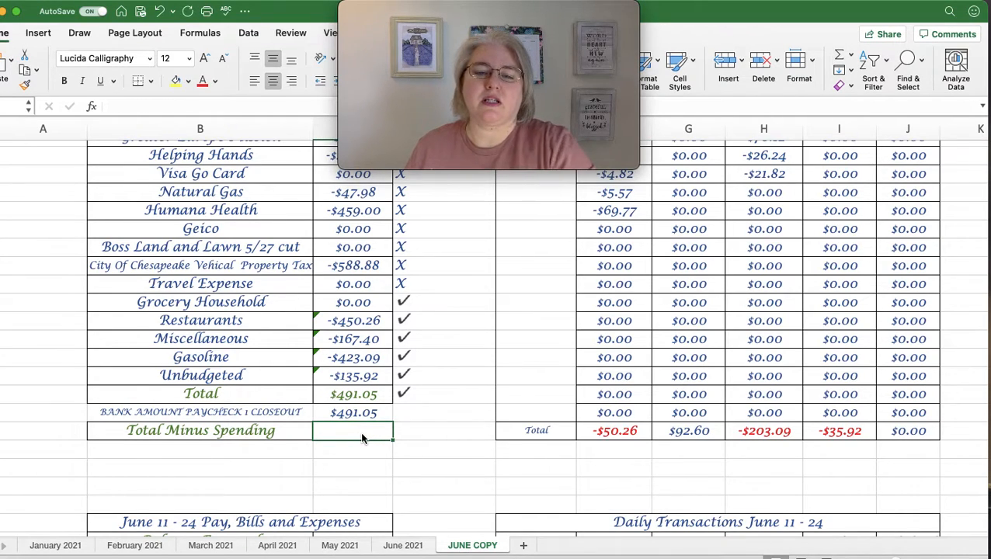
left_click(370, 452)
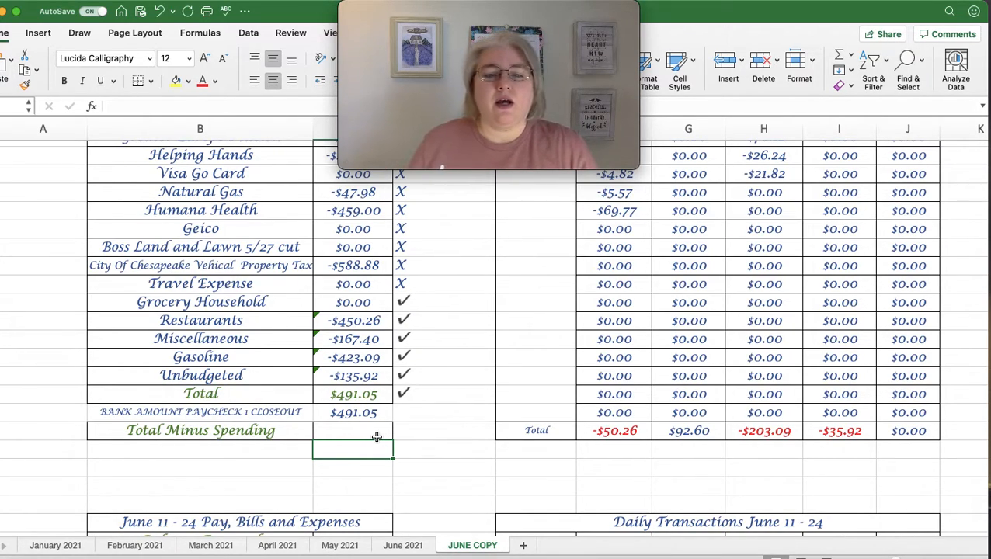
Inspect which cells the Total Minus Spending formula uses in the June 11 - 24 section
scroll(376, 437, "down", 1)
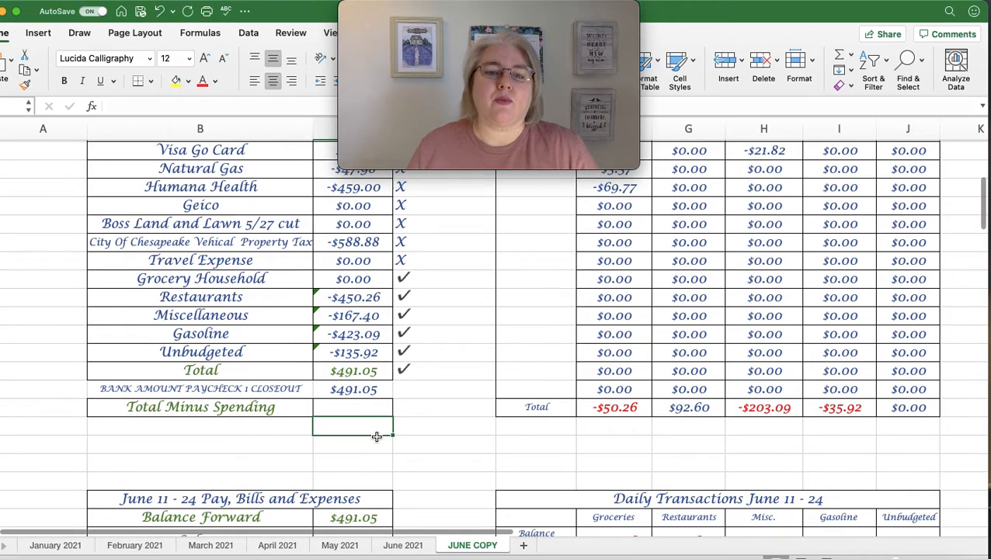
scroll(203, 493, "down", 1)
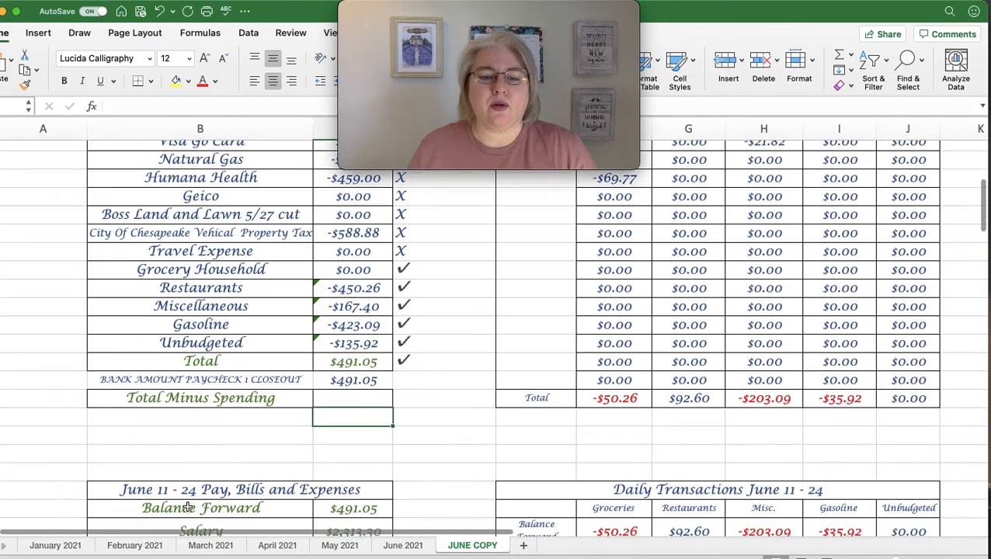
scroll(203, 493, "down", 13)
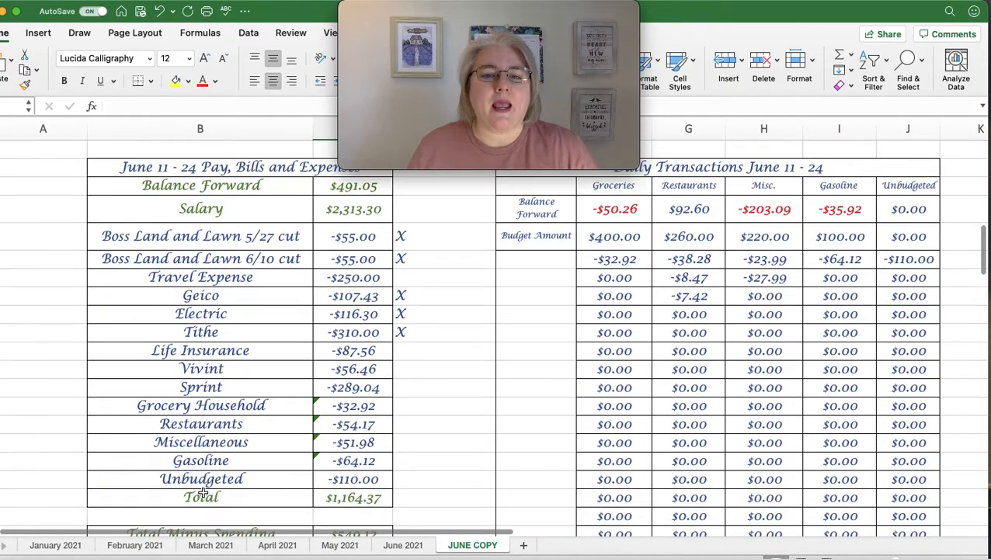
scroll(204, 493, "down", 8)
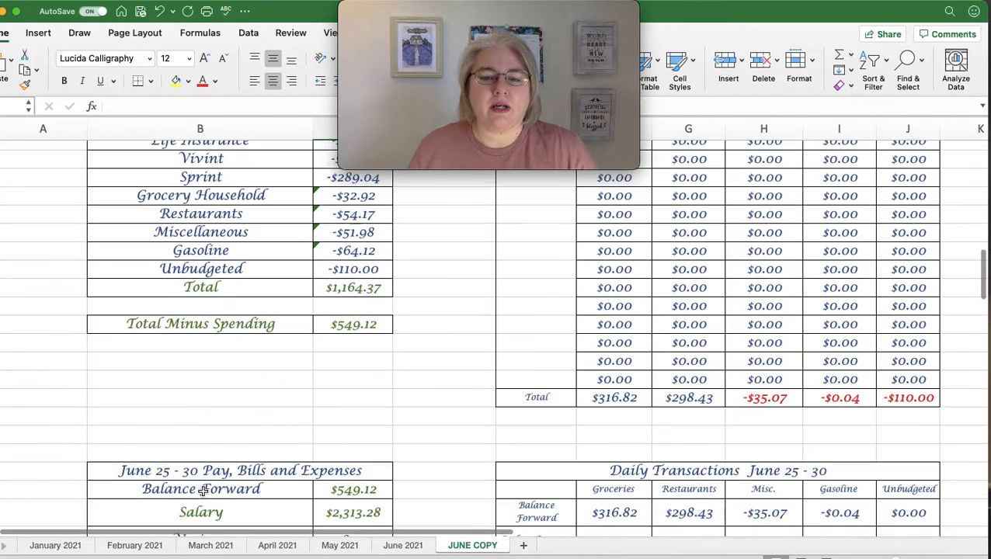
scroll(202, 491, "up", 3)
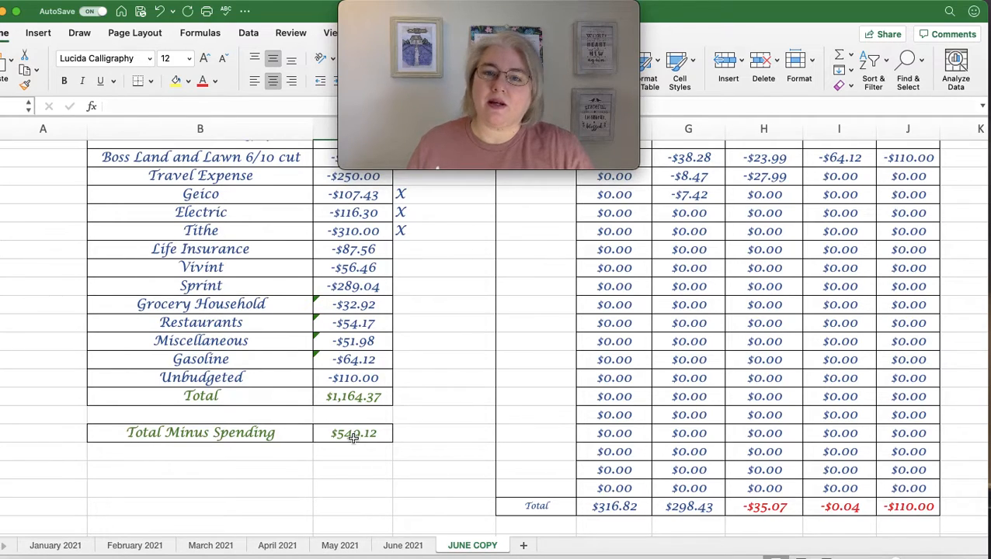
left_click(353, 437)
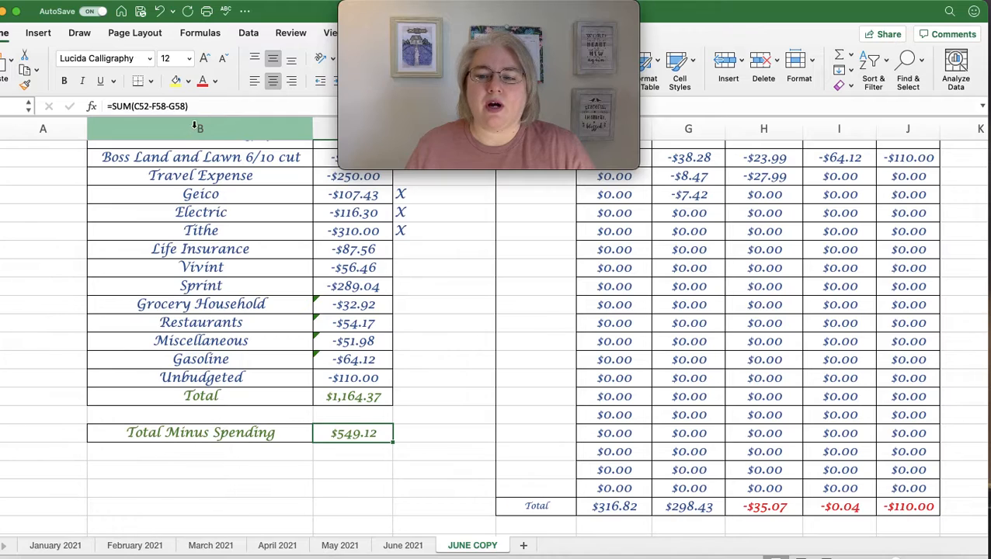
left_click(209, 110)
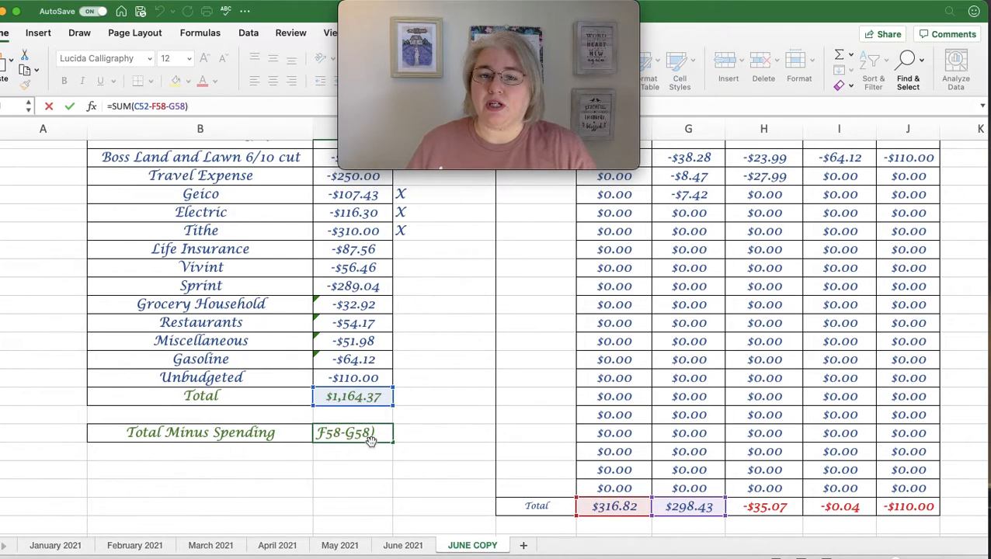
left_click(460, 428)
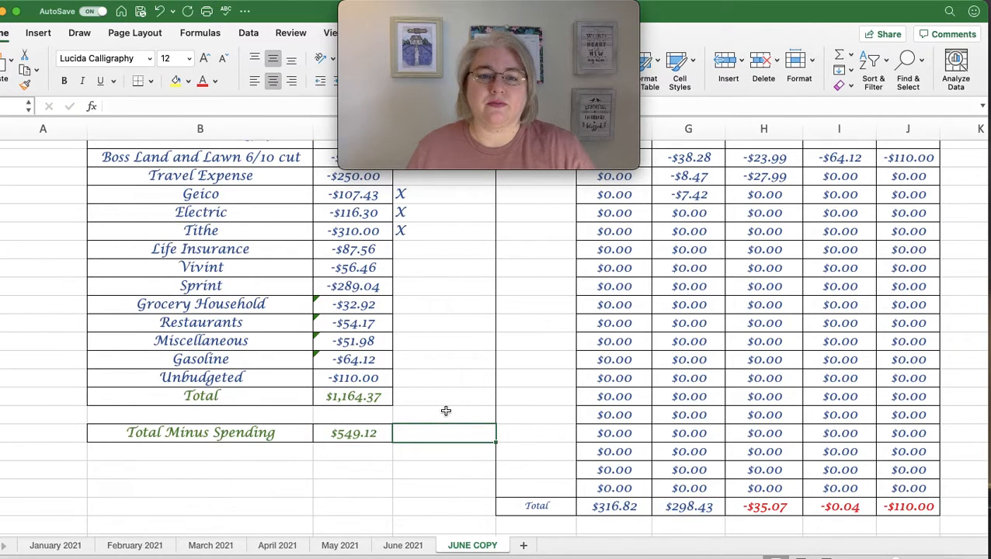
Review the pay, bill and expense entries in the June 1 - 10 section, from the opening balance to the spending categories
scroll(446, 411, "up", 20)
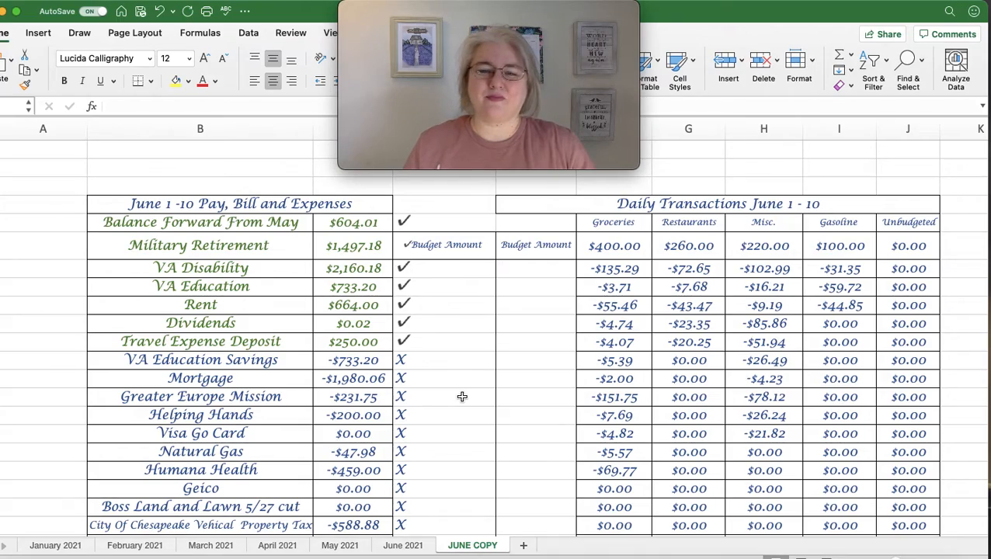
scroll(463, 397, "down", 3)
scroll(462, 397, "down", 3)
scroll(462, 397, "up", 10)
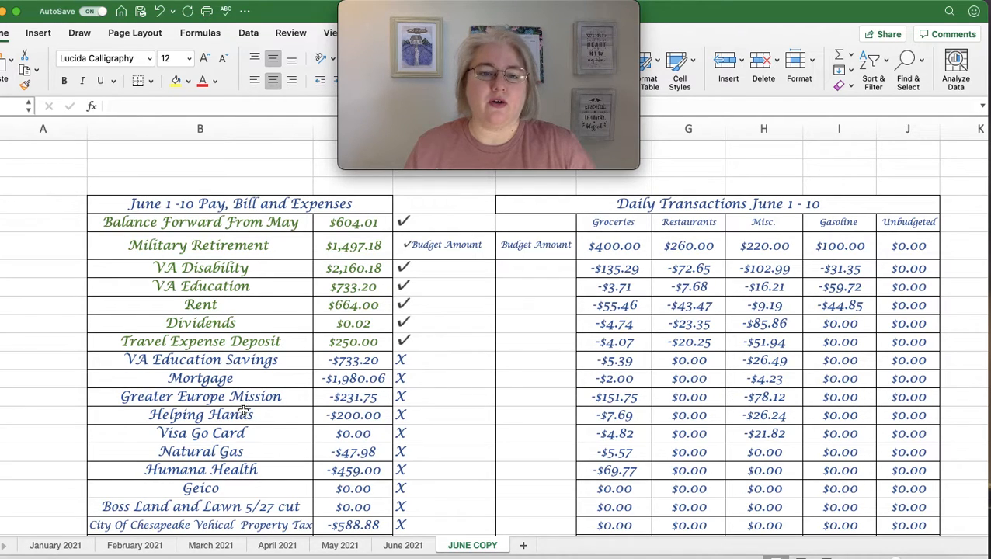
scroll(319, 288, "down", 3)
scroll(319, 289, "down", 1)
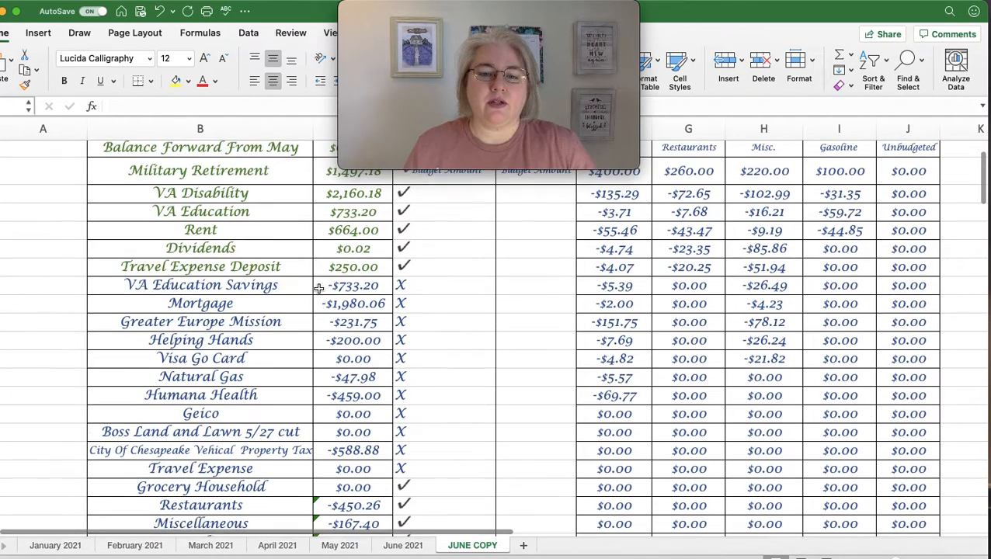
scroll(347, 414, "down", 1)
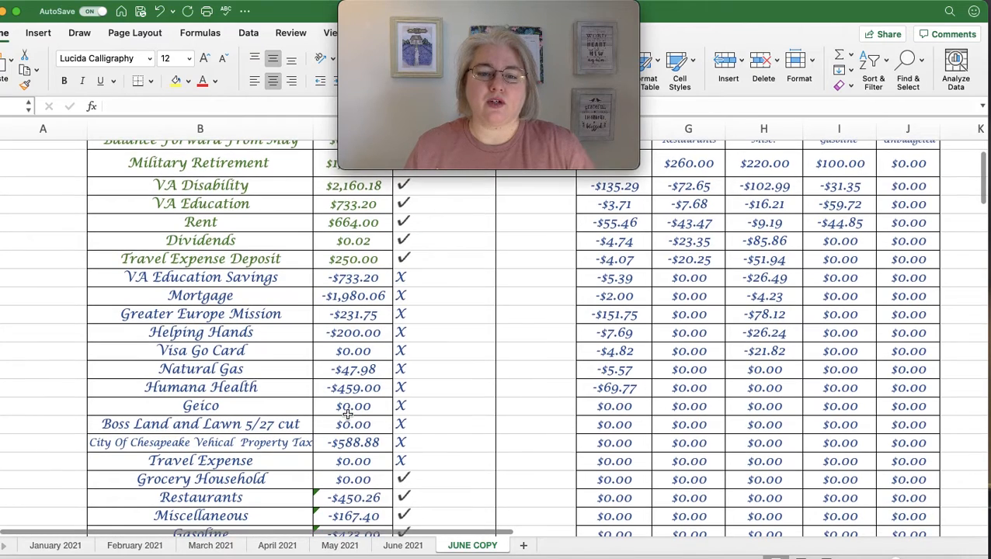
scroll(348, 414, "down", 3)
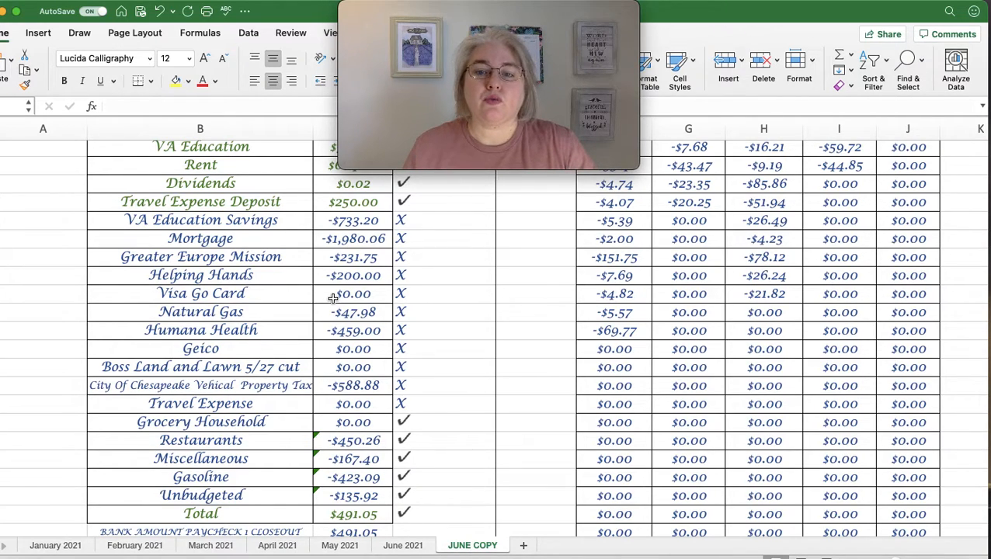
scroll(333, 299, "down", 2)
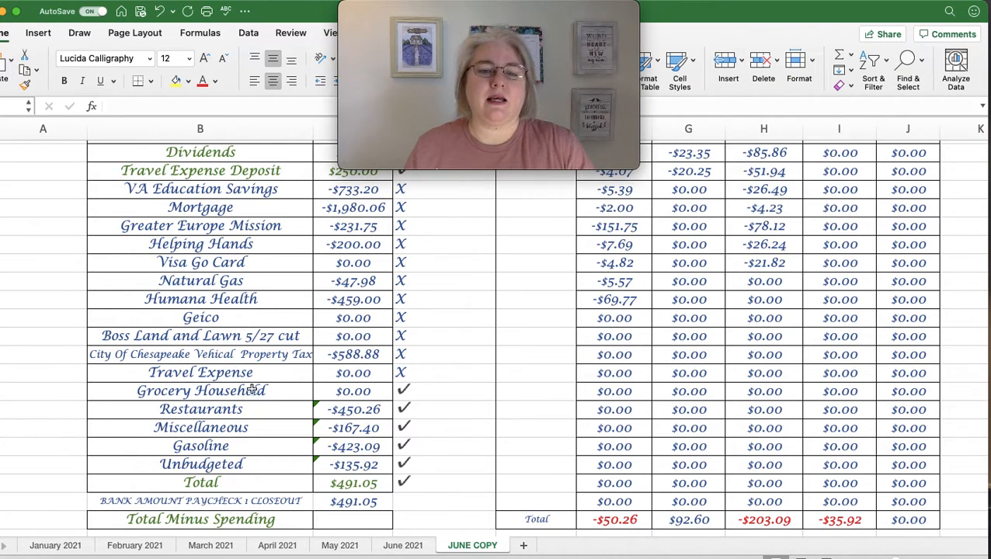
Check which daily transaction column the June 1 - 10 Grocery Household formula sums
left_click(367, 392)
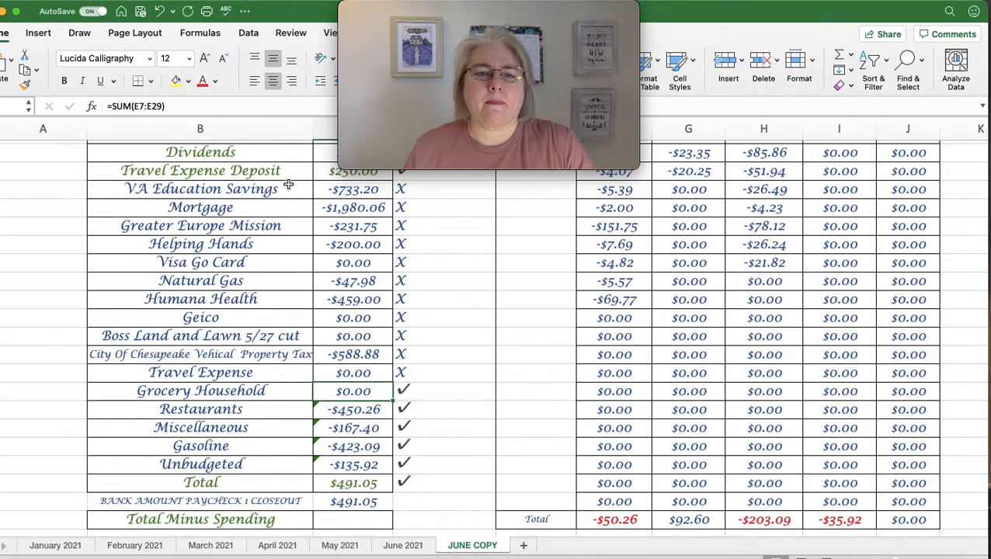
left_click(227, 110)
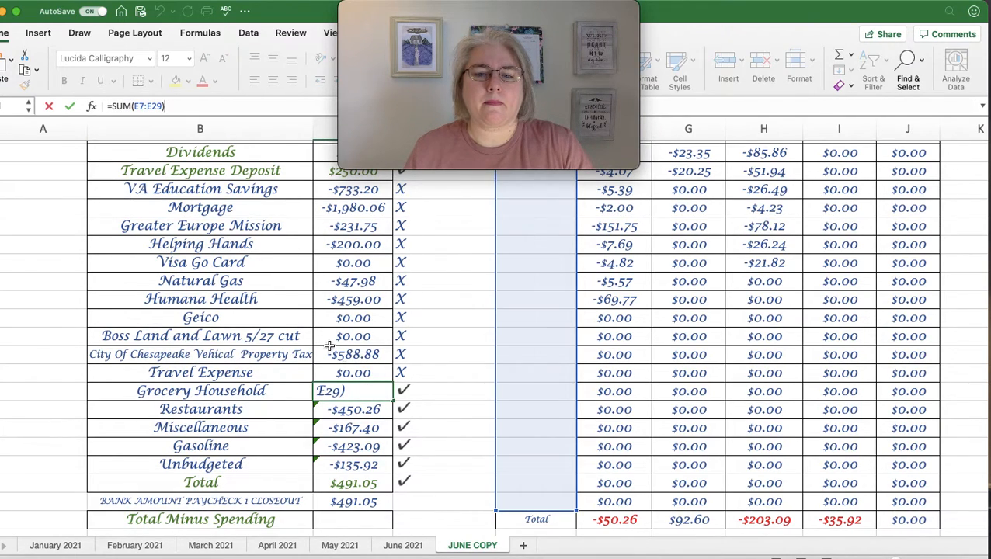
scroll(475, 407, "up", 5)
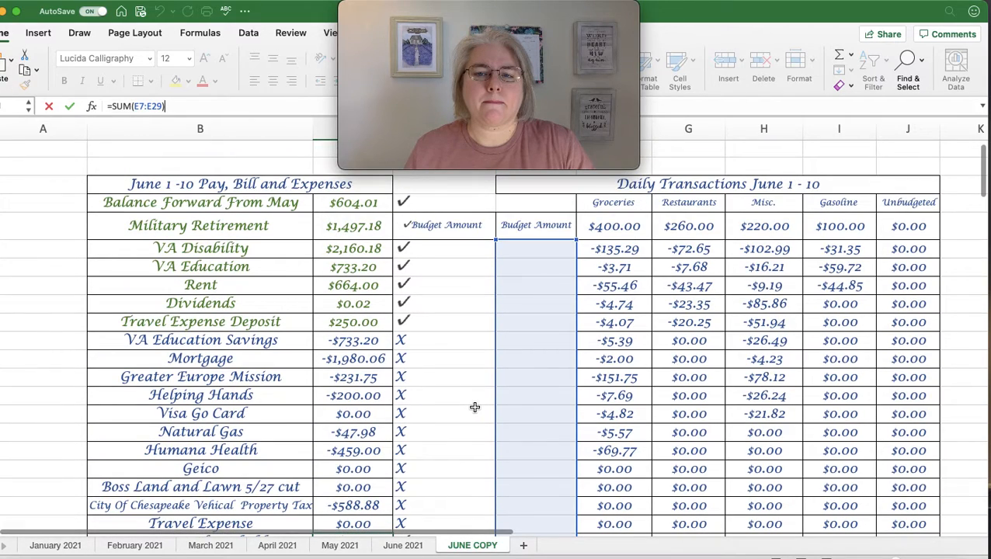
scroll(475, 407, "down", 5)
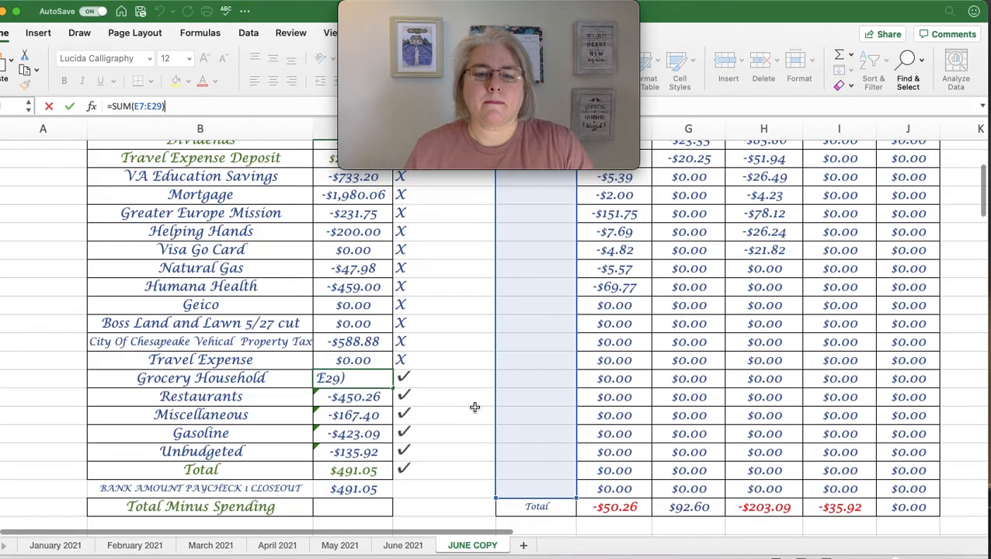
key("Return")
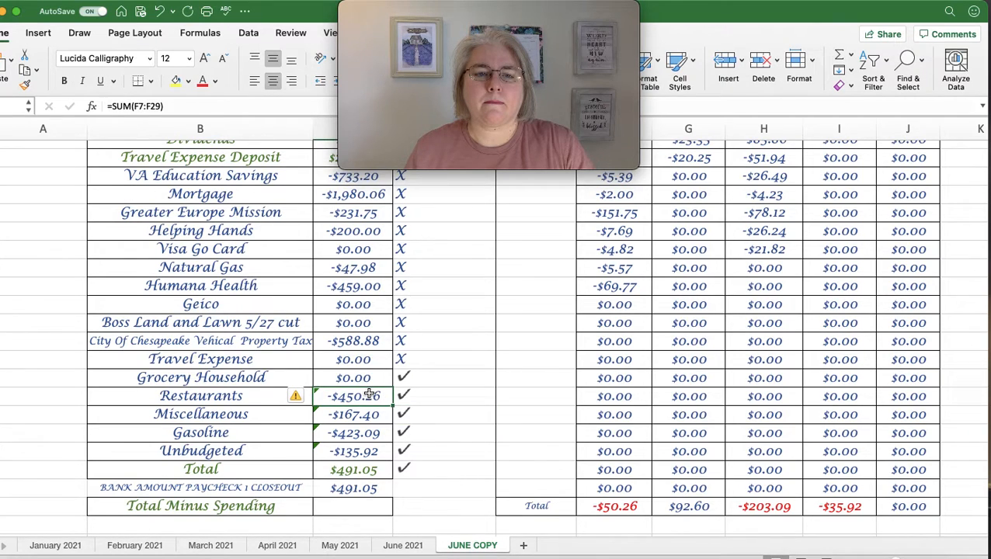
Check the ranges summed by the June 1 - 10 Restaurants, Miscellaneous, Gasoline and Unbudgeted formulas
left_click(201, 108)
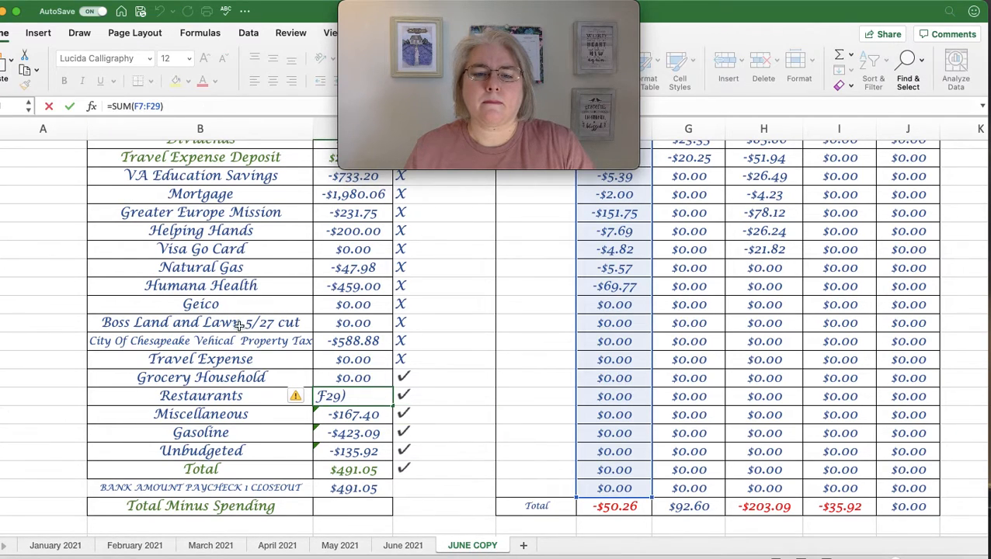
key("Return")
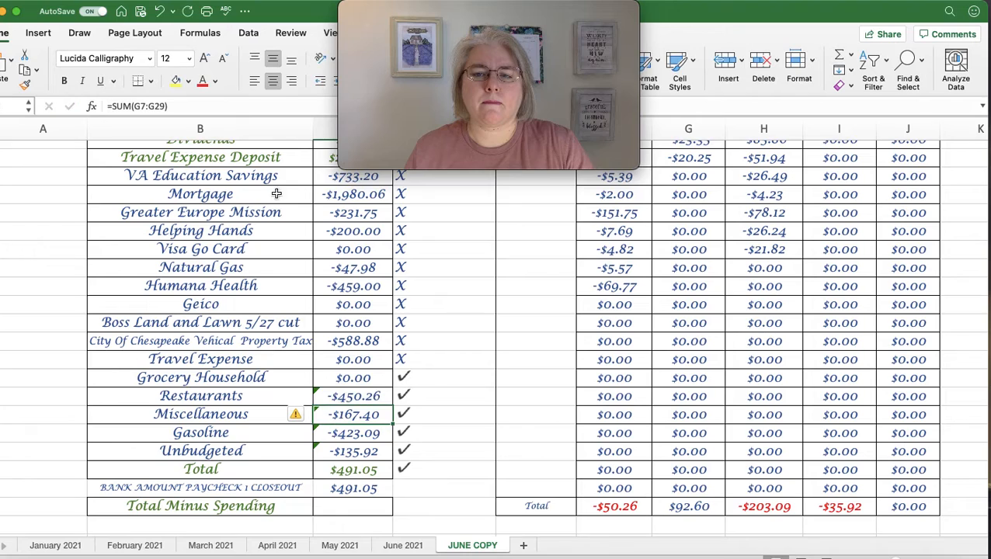
left_click(259, 106)
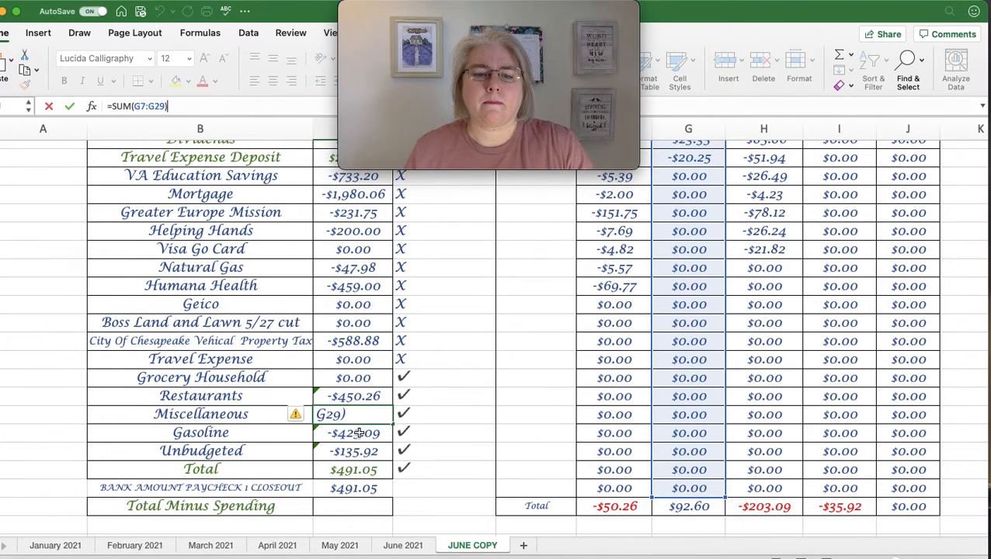
key("Return")
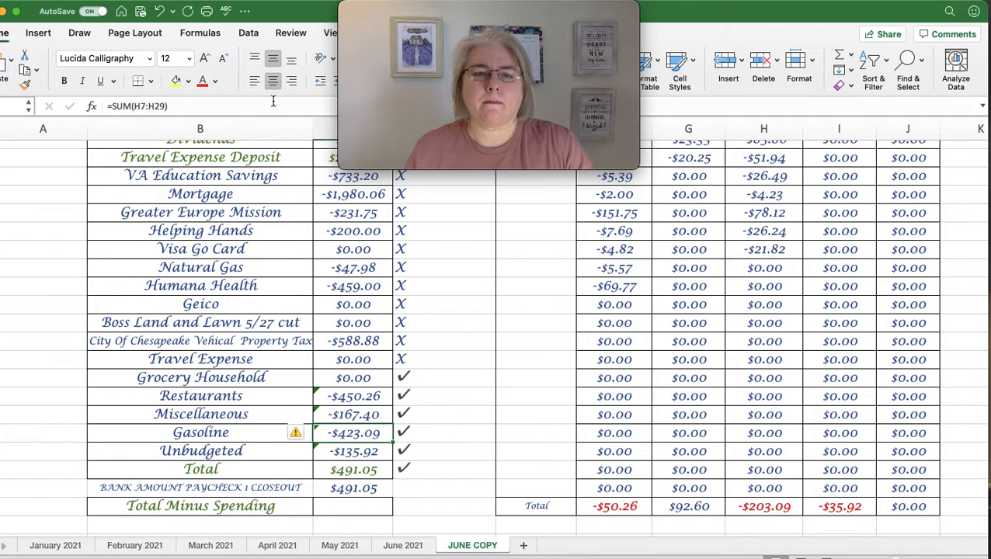
left_click(273, 101)
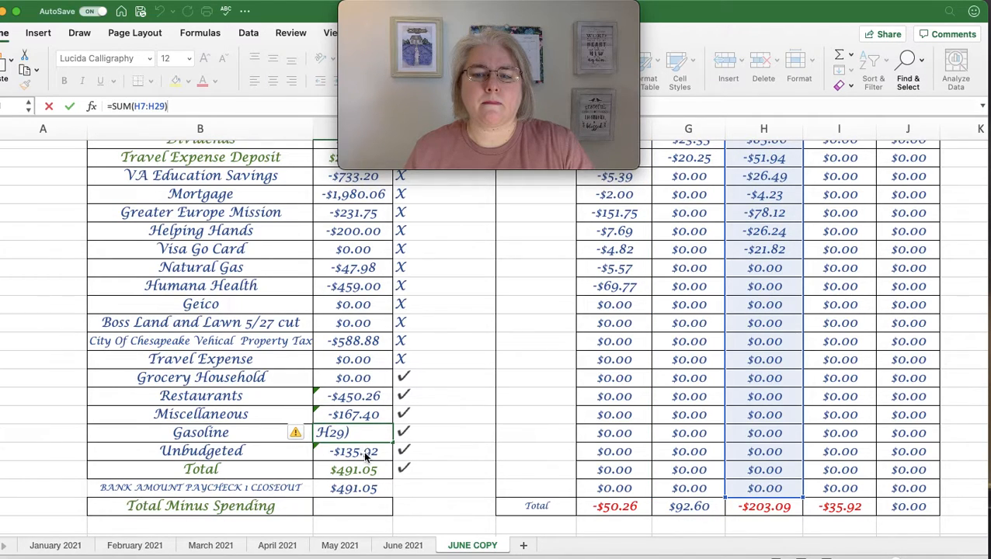
key("Return")
left_click(243, 104)
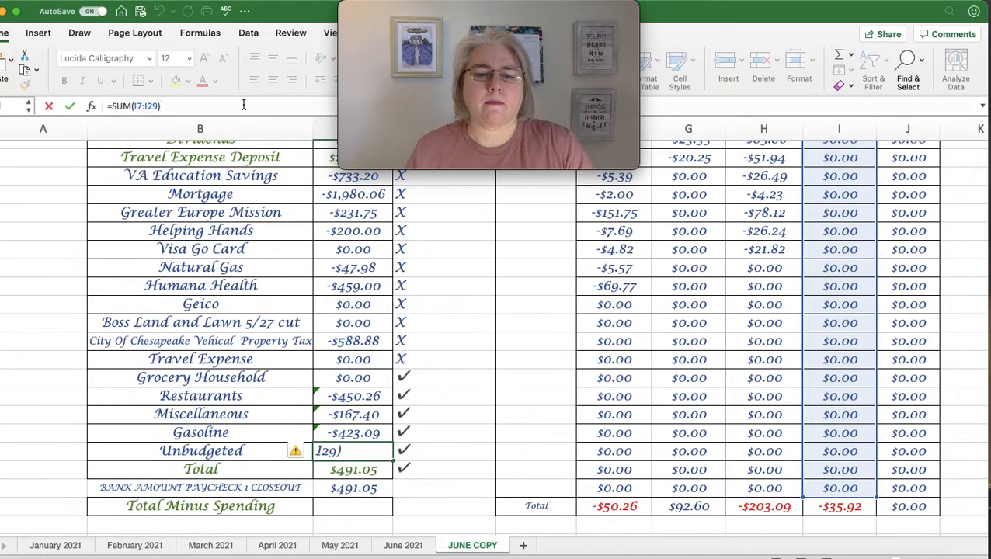
left_click(499, 435)
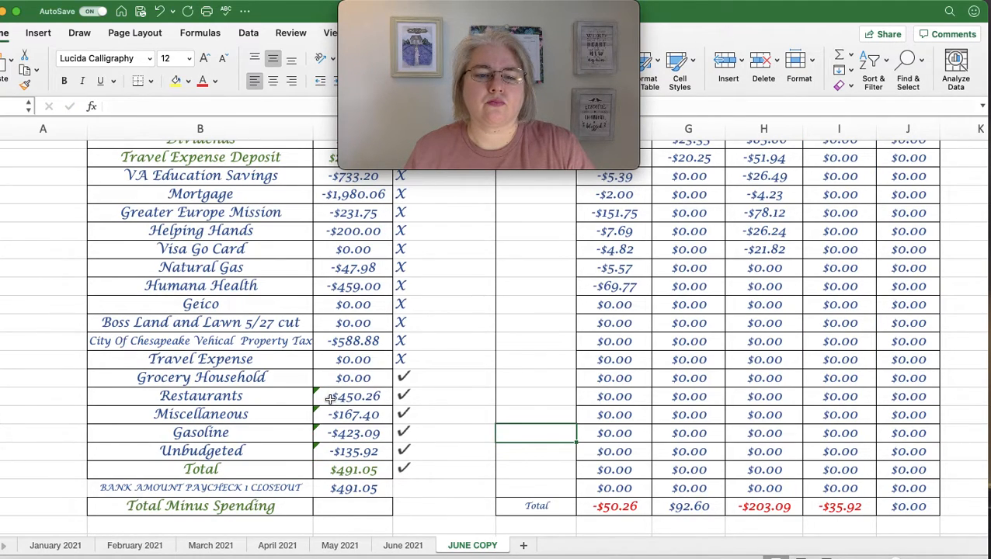
Move the June 1 - 10 Restaurants through Unbudgeted formulas up one row so they start at Grocery Household
left_click_drag(330, 398, 369, 455)
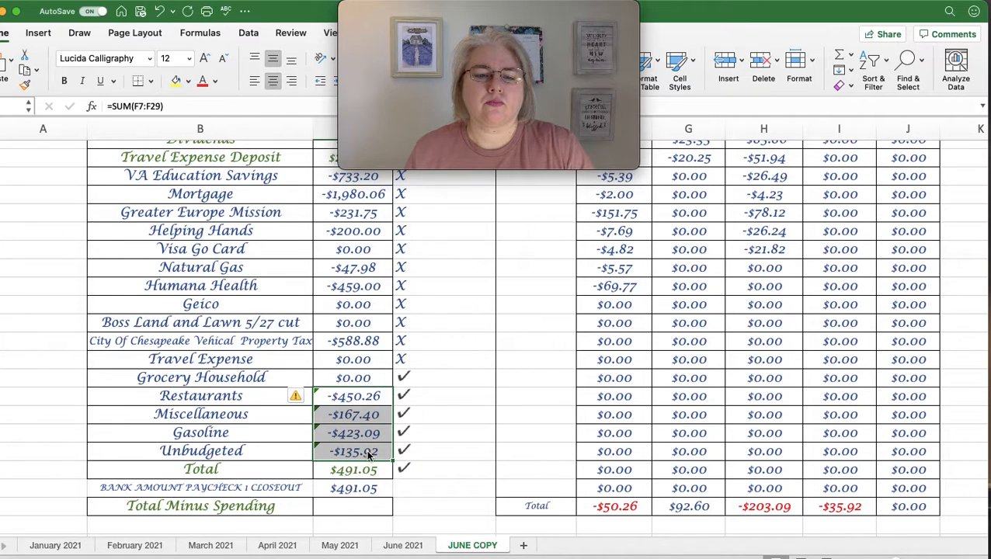
right_click(368, 455)
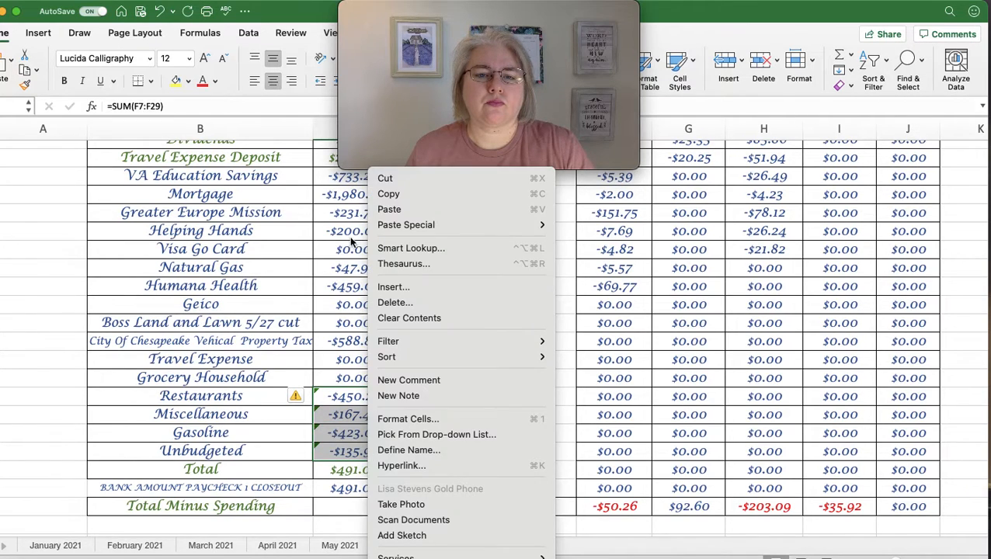
left_click(379, 181)
right_click(361, 369)
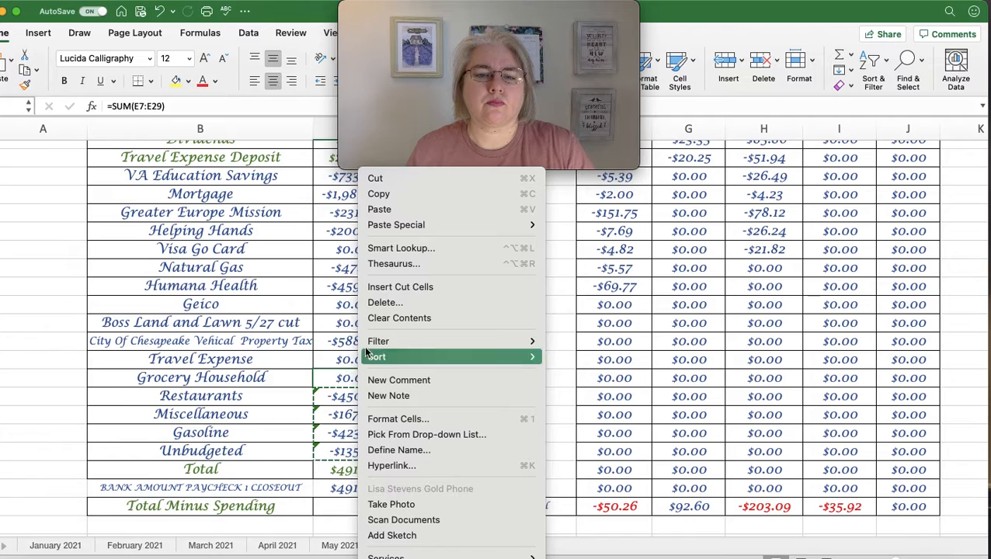
left_click(399, 209)
left_click(447, 423)
Restore the outside borders on the empty June 1 - 10 Unbudgeted amount cell
left_click(346, 452)
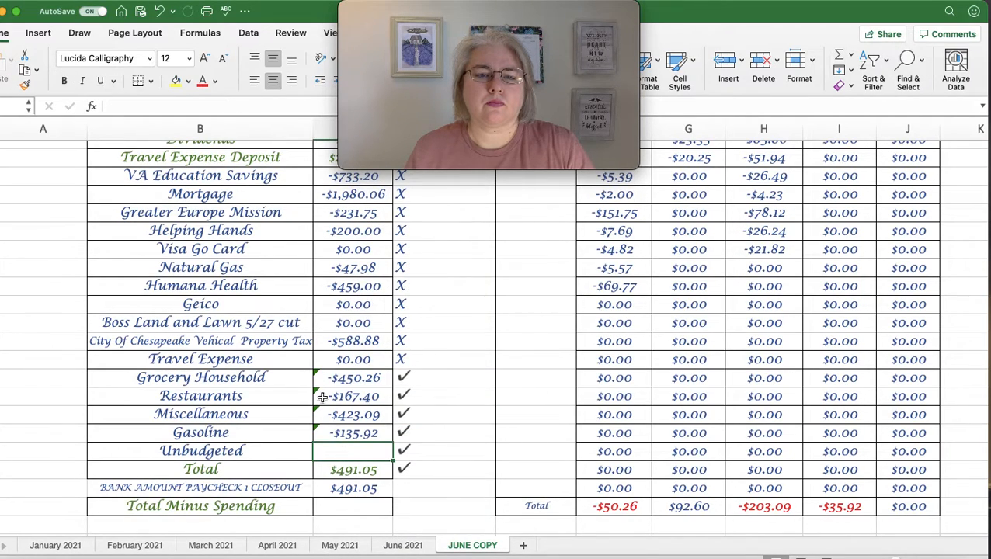
left_click(152, 81)
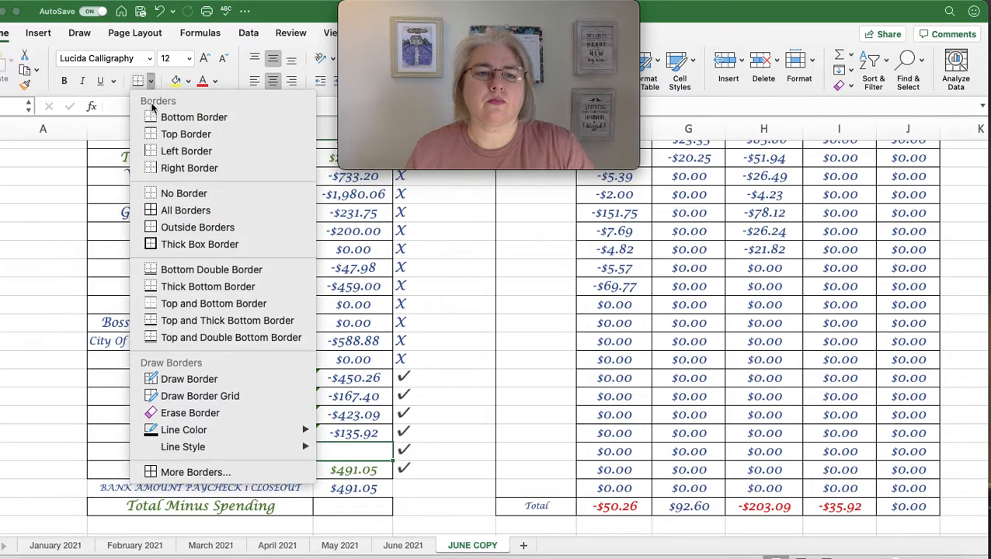
left_click(164, 227)
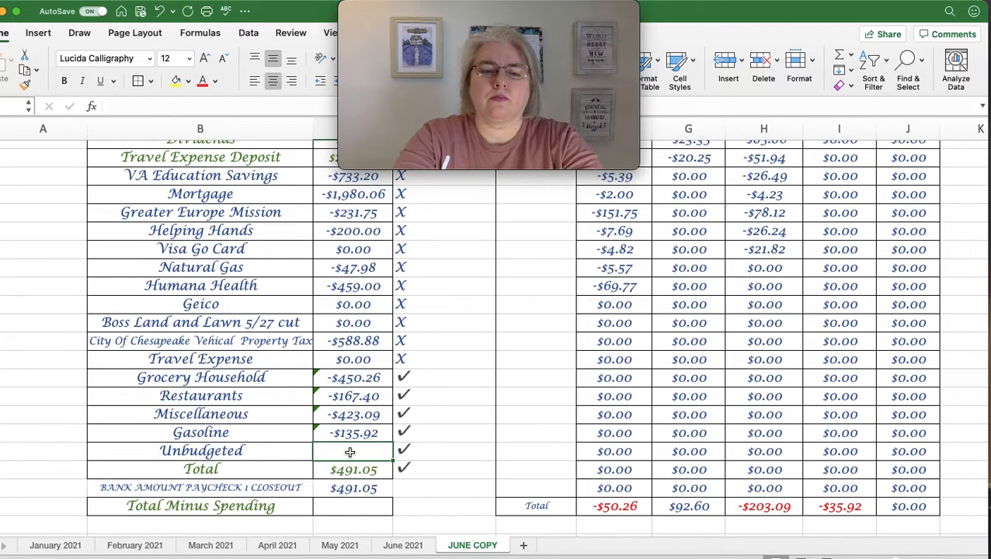
Enter a SUM formula for June 1 - 10 Unbudgeted that adds the daily transaction range J7:J29
type("=sum")
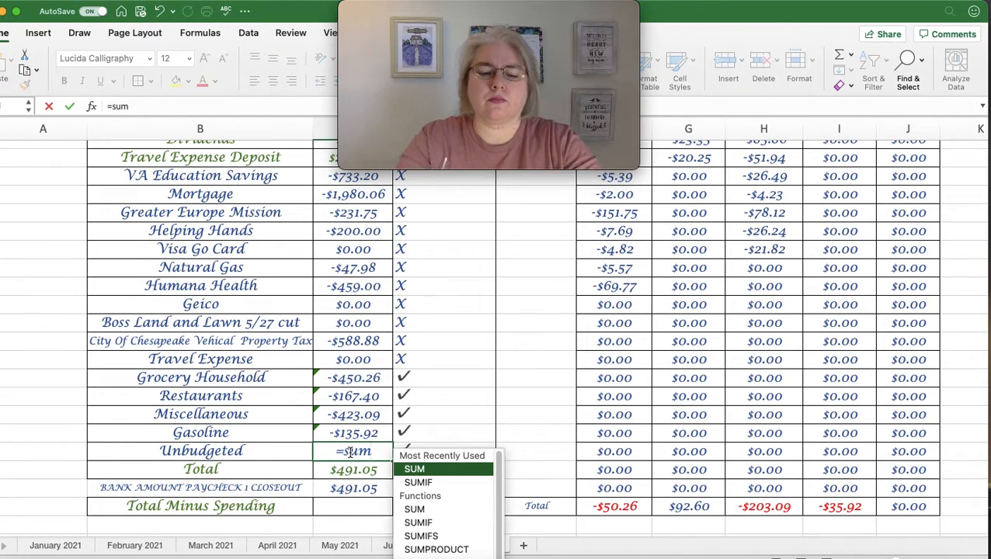
type("(")
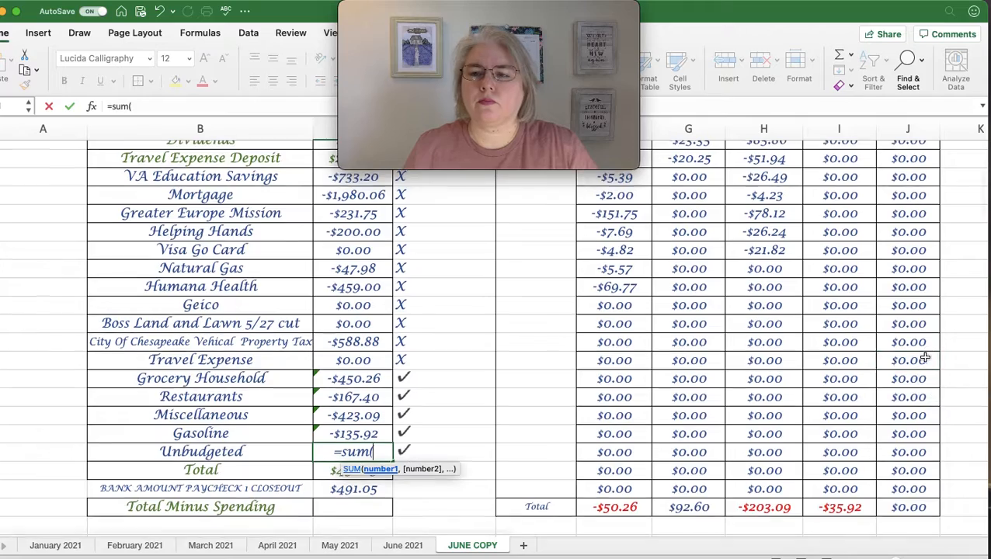
scroll(917, 350, "up", 5)
left_click(908, 184)
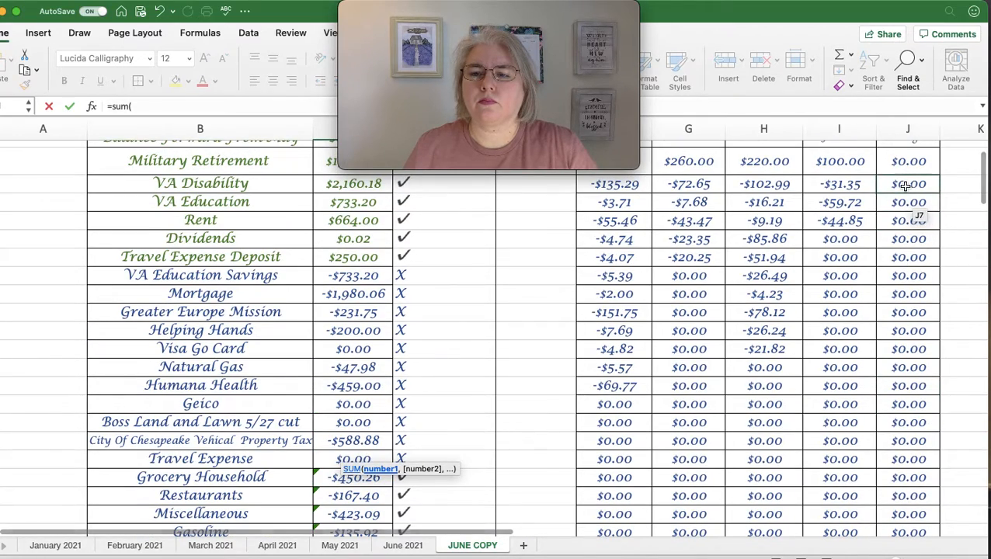
scroll(907, 293, "down", 6)
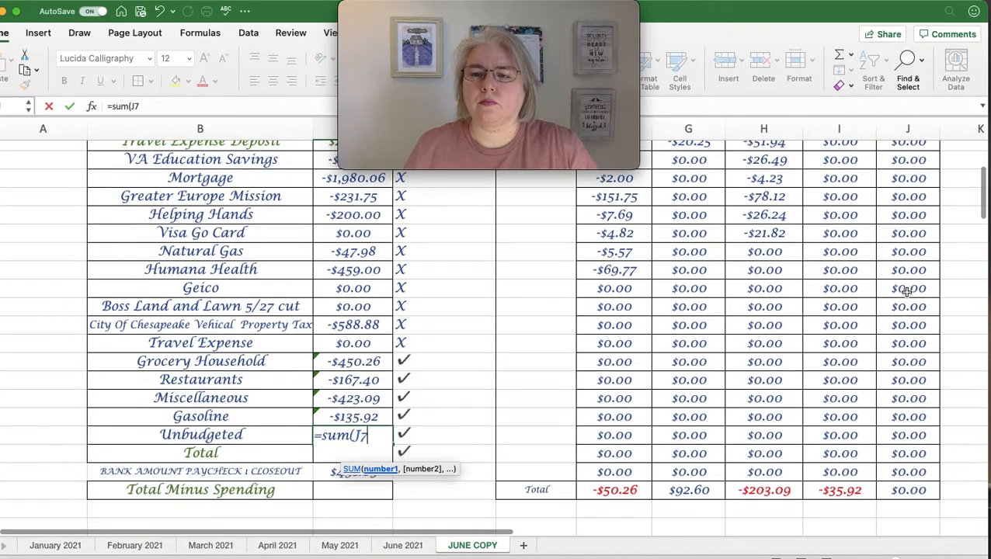
scroll(907, 293, "up", 5)
left_click_drag(938, 166, 937, 449)
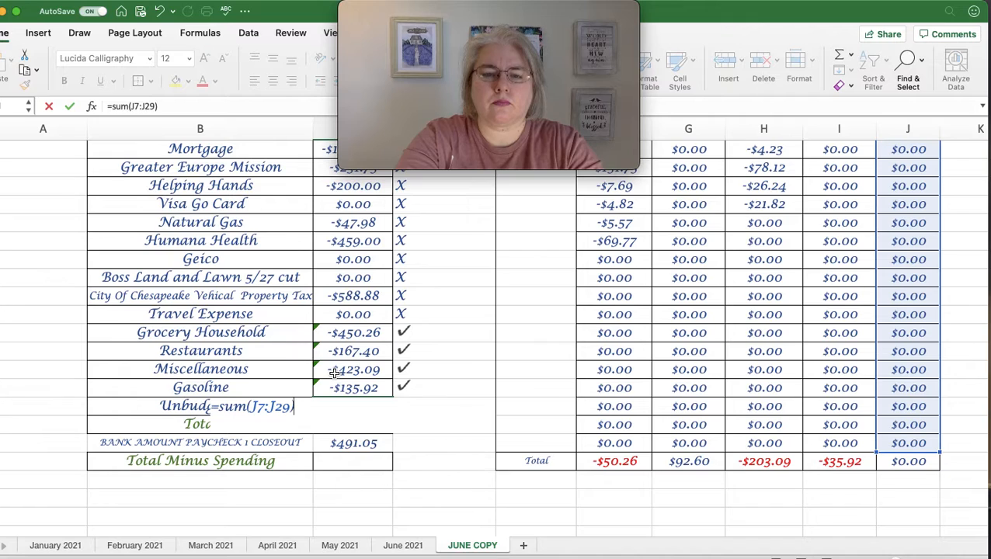
key("Return")
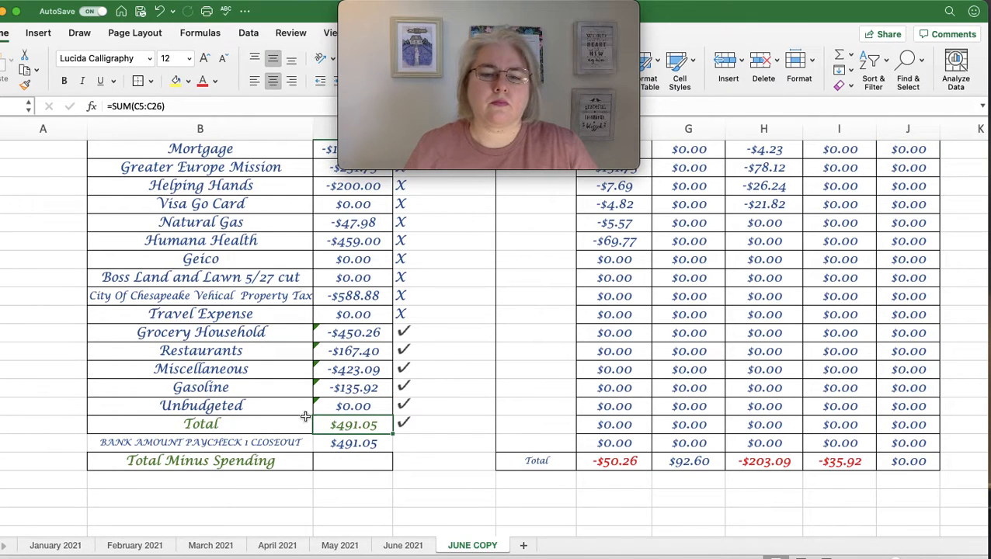
Review the June 1 - 10 spending categories and compare the Total with the paycheck 1 closeout bank amount
left_click(437, 440)
scroll(451, 410, "up", 1)
scroll(451, 407, "up", 1)
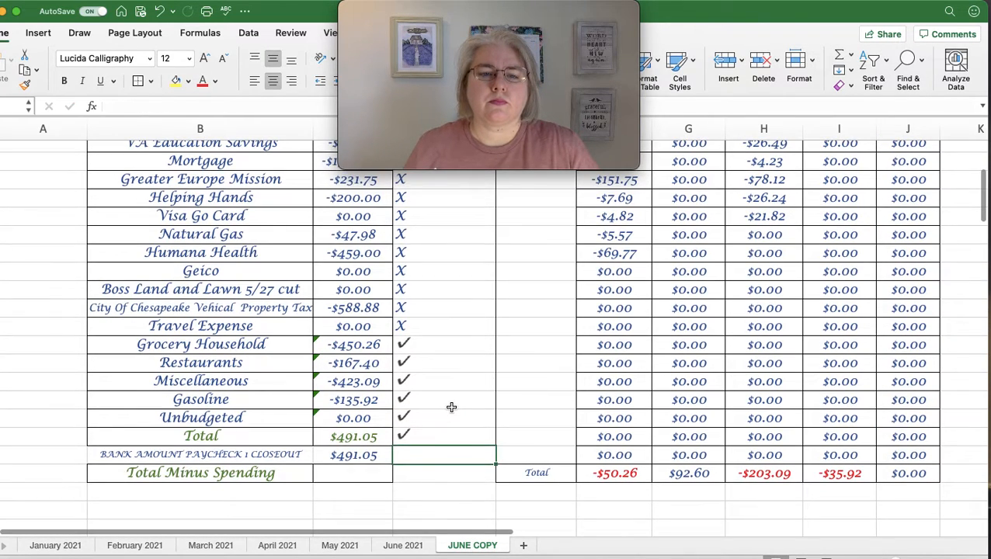
left_click(451, 405)
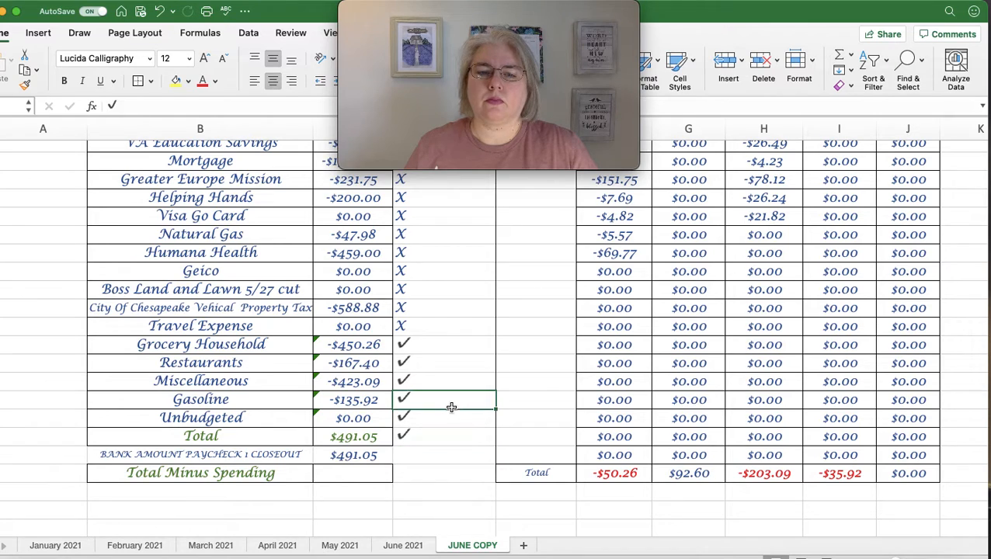
scroll(452, 405, "up", 3)
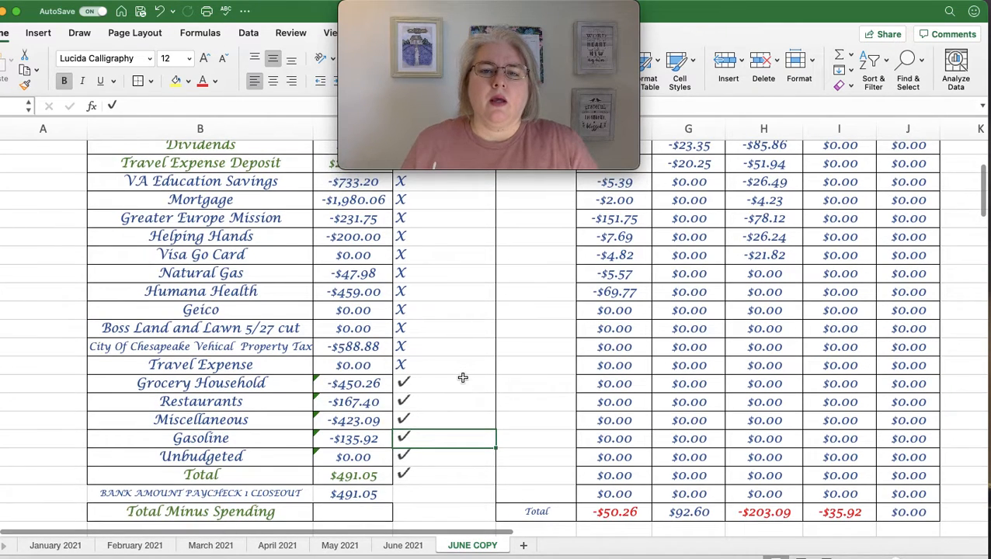
scroll(462, 378, "up", 1)
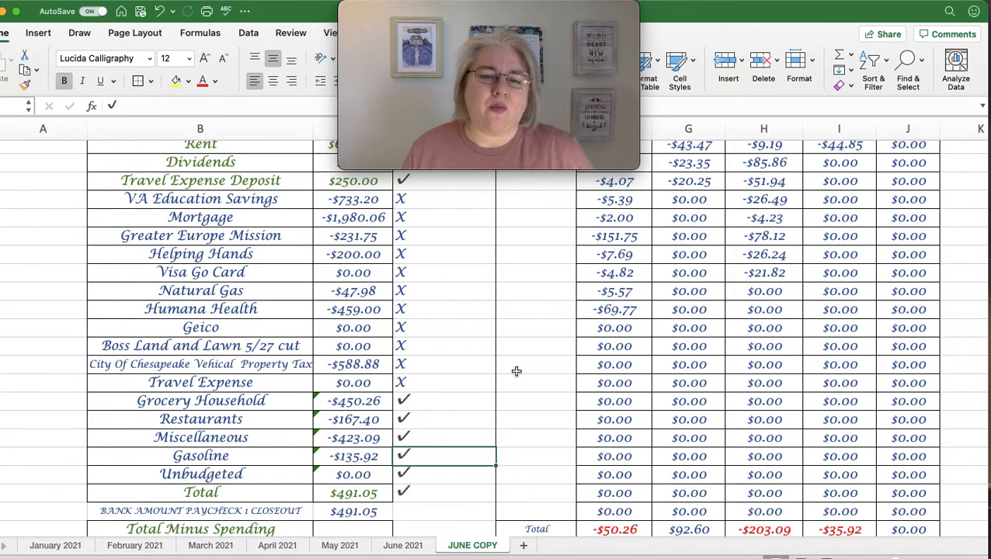
scroll(456, 383, "down", 1)
scroll(457, 383, "down", 2)
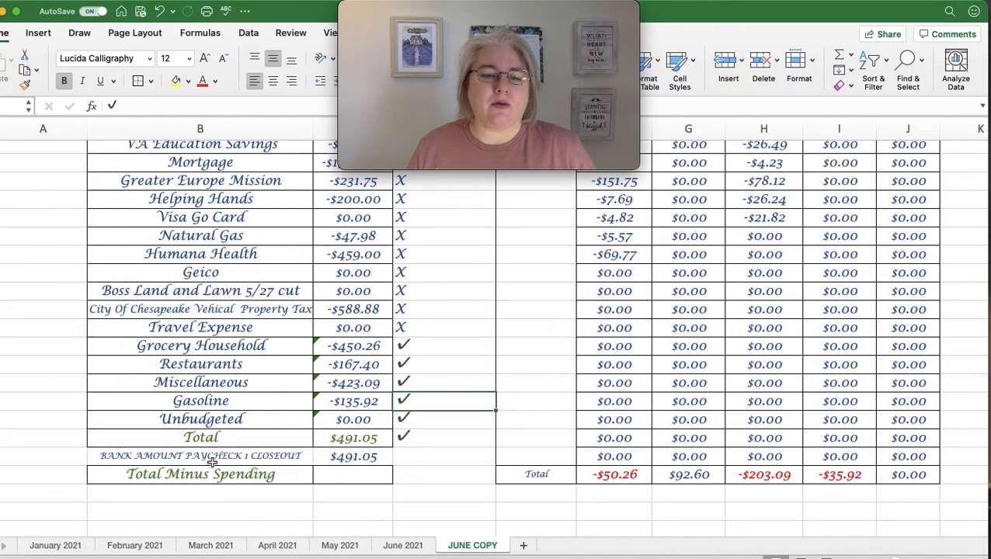
left_click(346, 458)
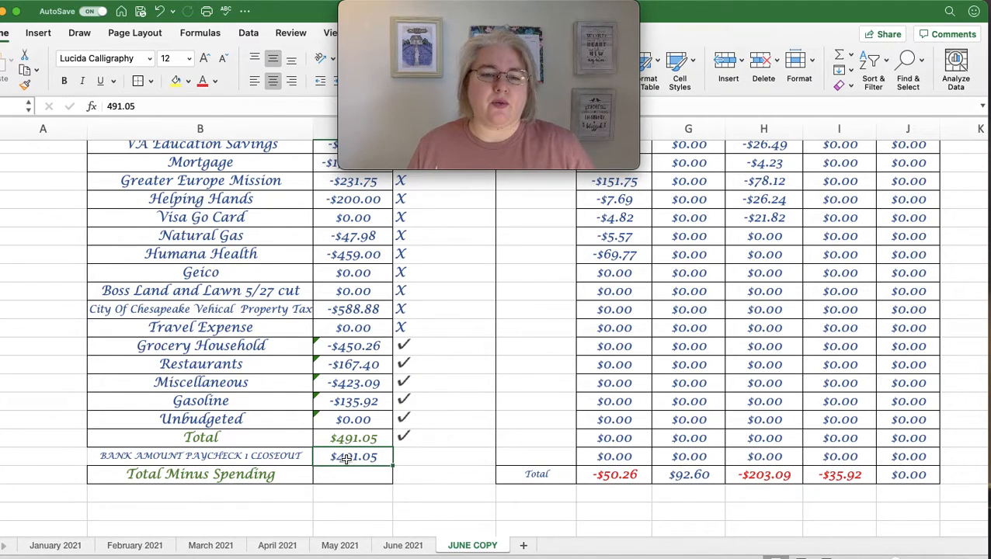
left_click(358, 442)
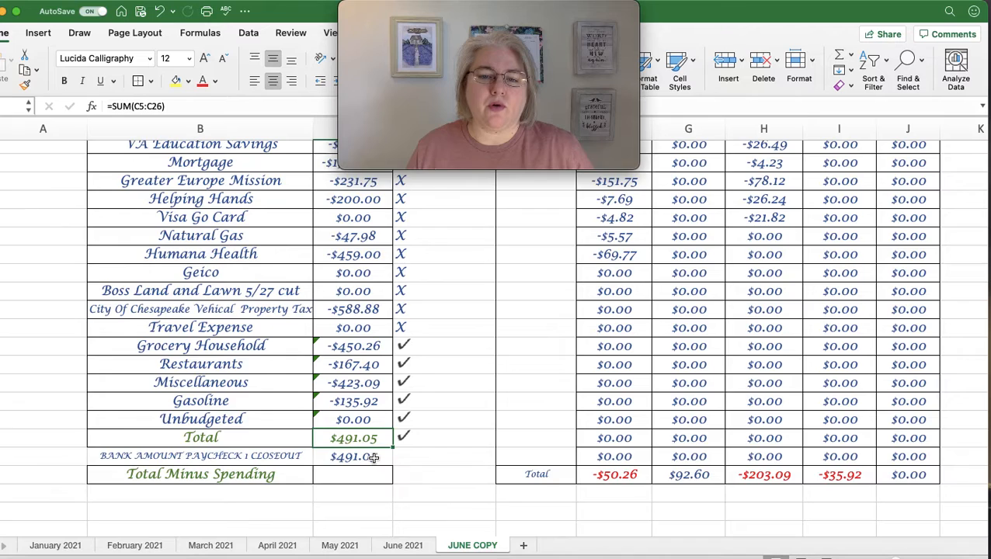
Review the June 11 - 24 pay, bills and expenses from the balance forward and salary down to the total
scroll(374, 457, "down", 6)
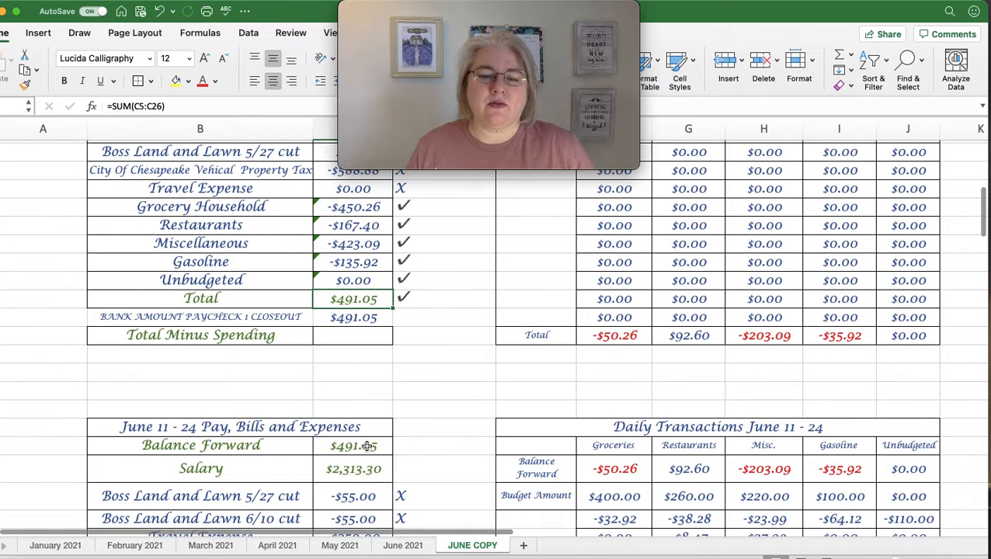
scroll(367, 446, "down", 2)
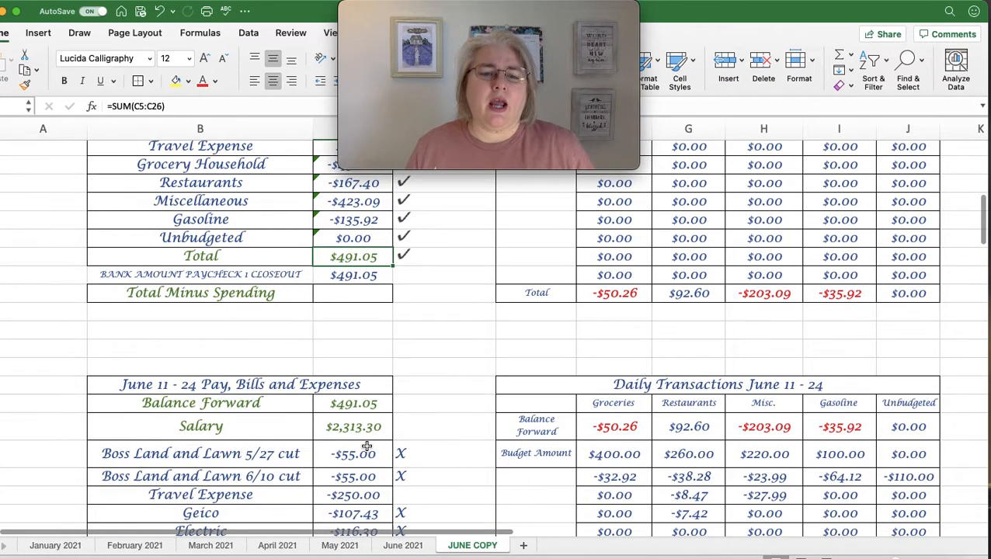
scroll(372, 420, "down", 2)
left_click(374, 402)
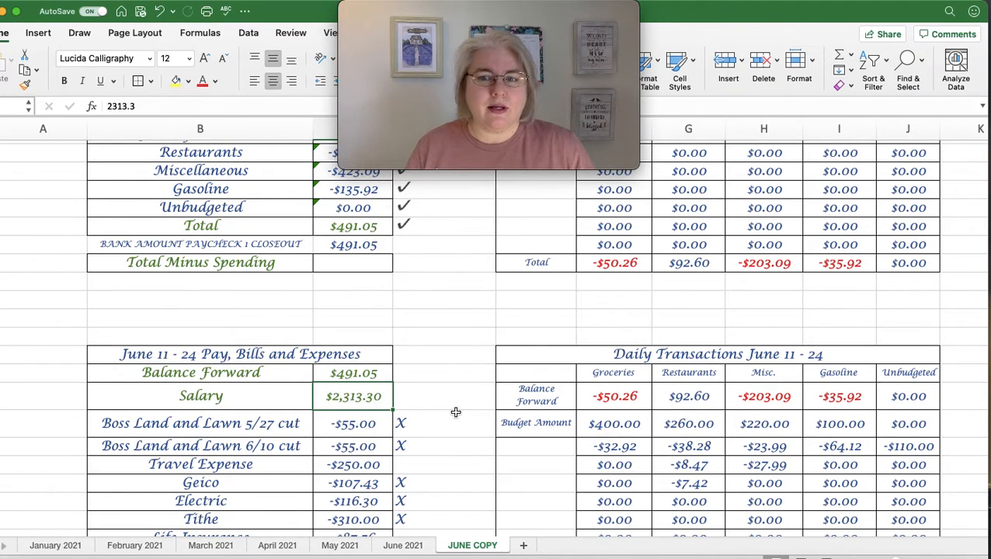
scroll(455, 412, "down", 1)
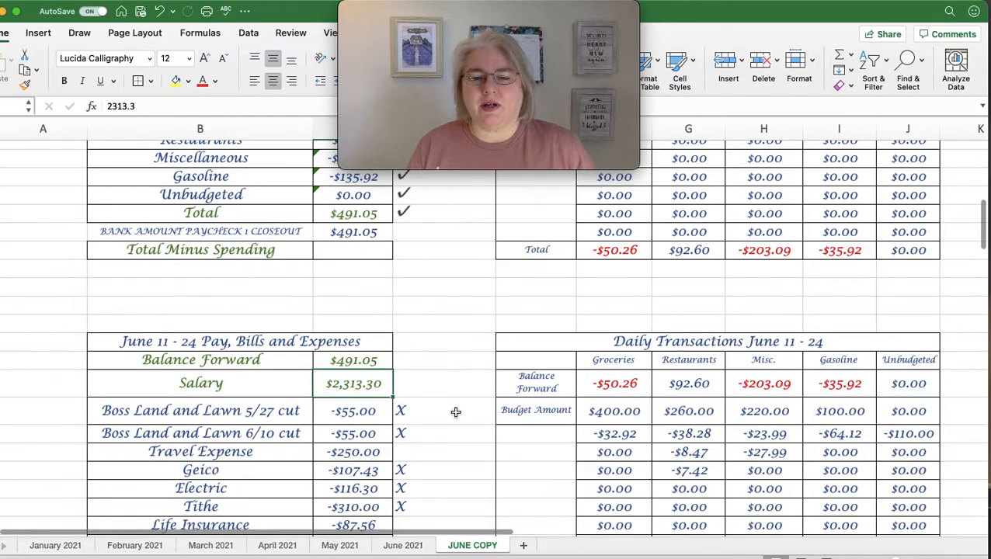
scroll(456, 412, "down", 5)
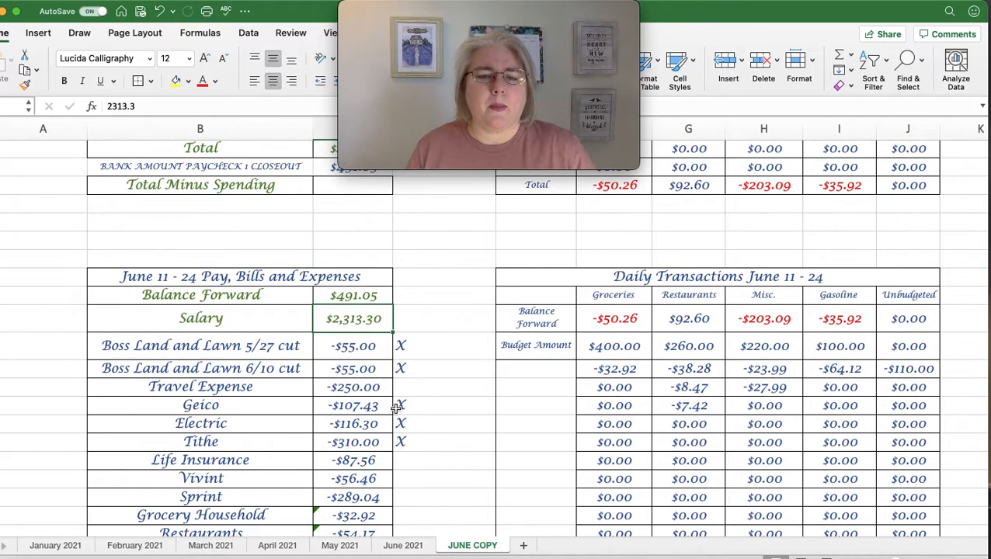
scroll(396, 407, "down", 1)
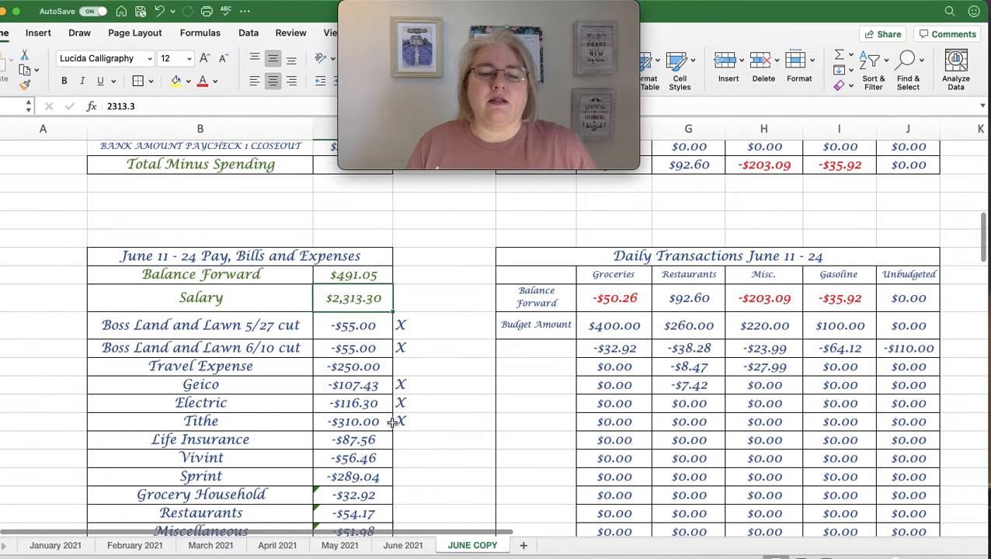
scroll(381, 425, "down", 1)
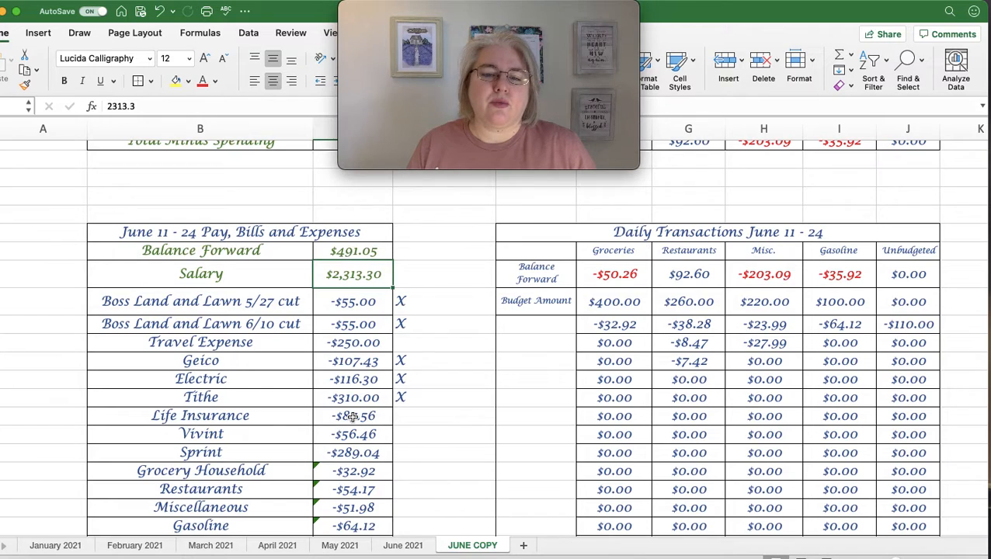
scroll(353, 417, "down", 1)
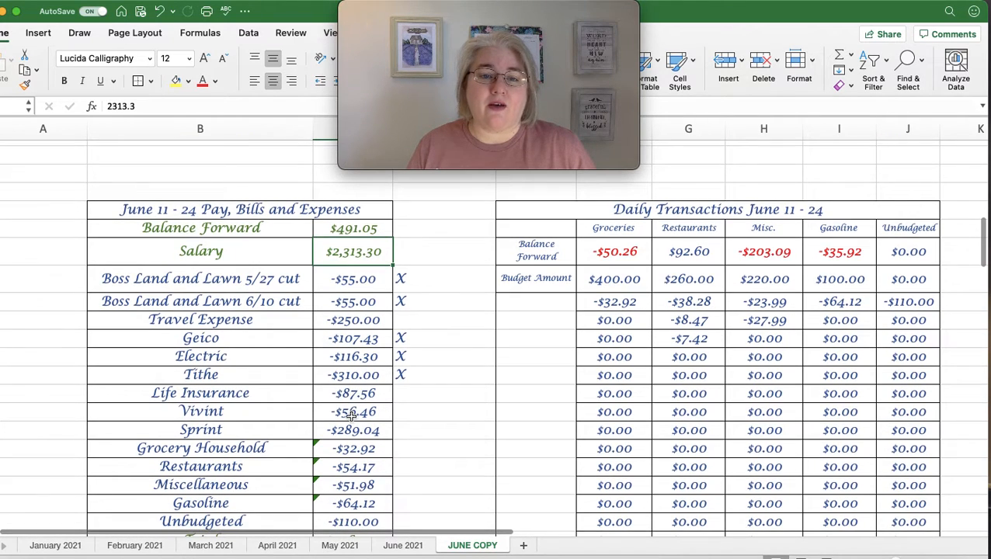
scroll(284, 402, "down", 1)
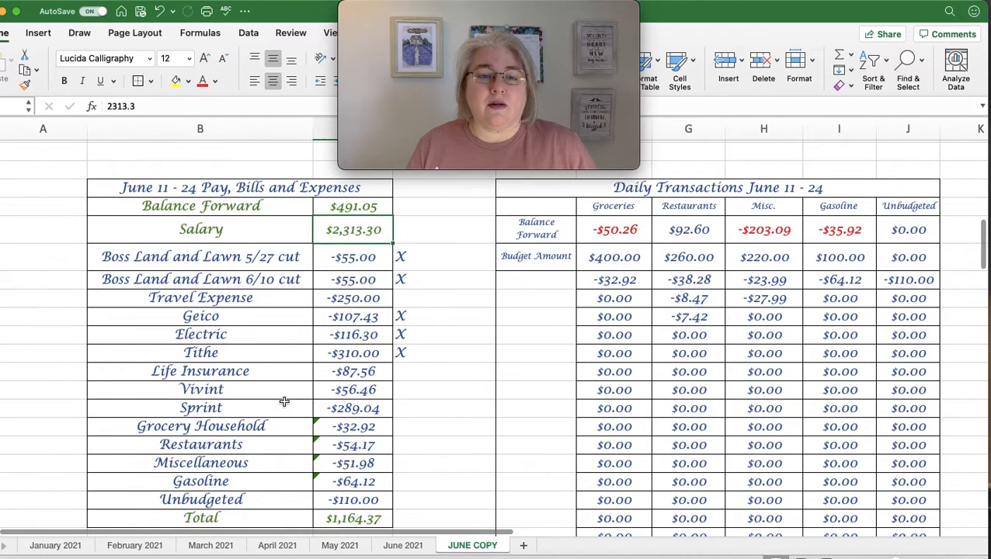
scroll(281, 376, "down", 1)
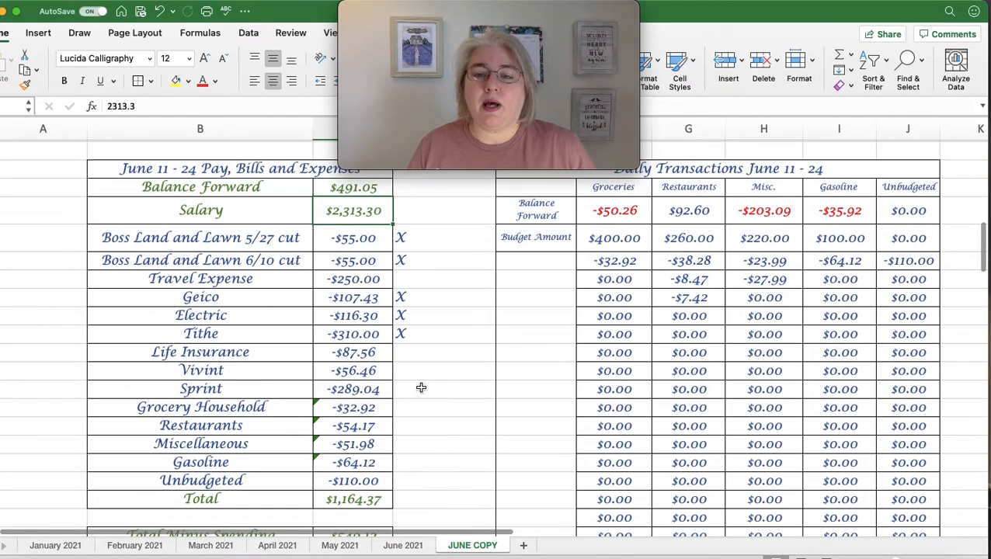
scroll(617, 272, "up", 1)
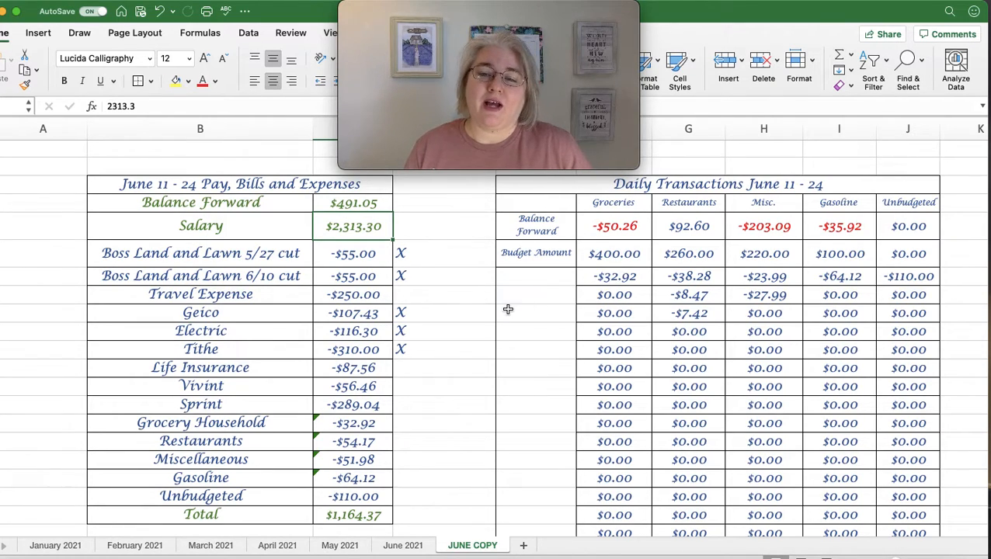
Enter the June 11 - 24 Groceries transactions -72.44 and -13.79 in the two rows below the first grocery purchase
left_click(636, 294)
type("-")
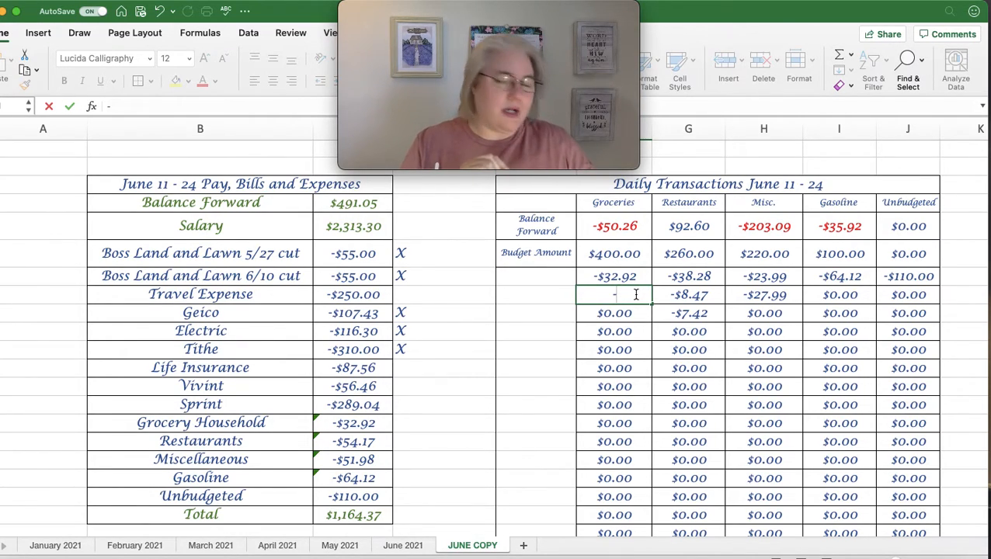
type("72")
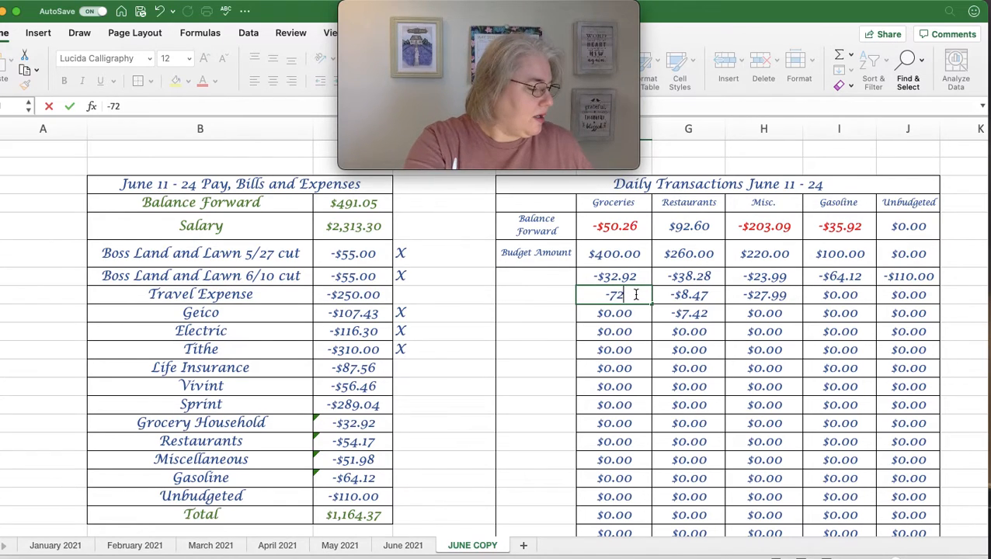
type(".44")
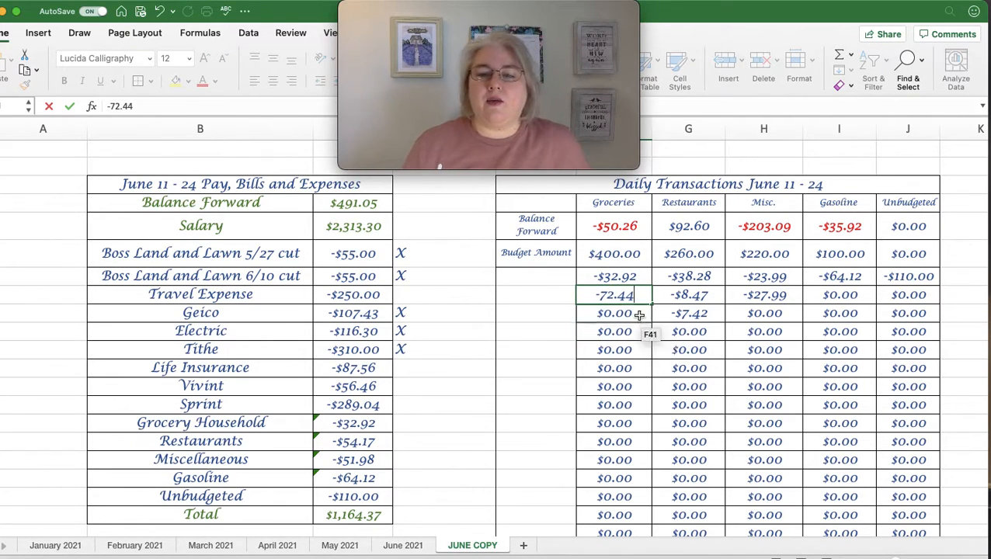
left_click(639, 314)
type("-13")
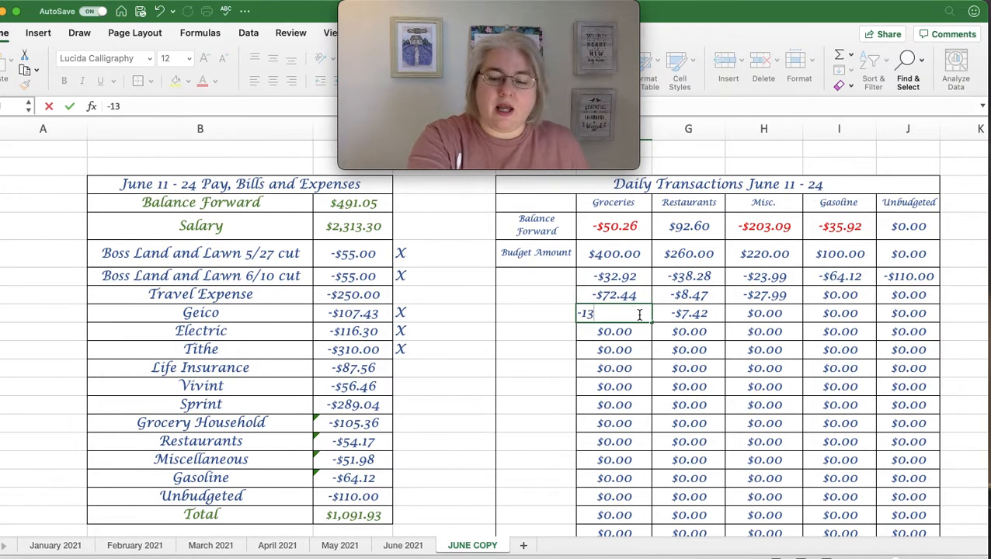
type(".79")
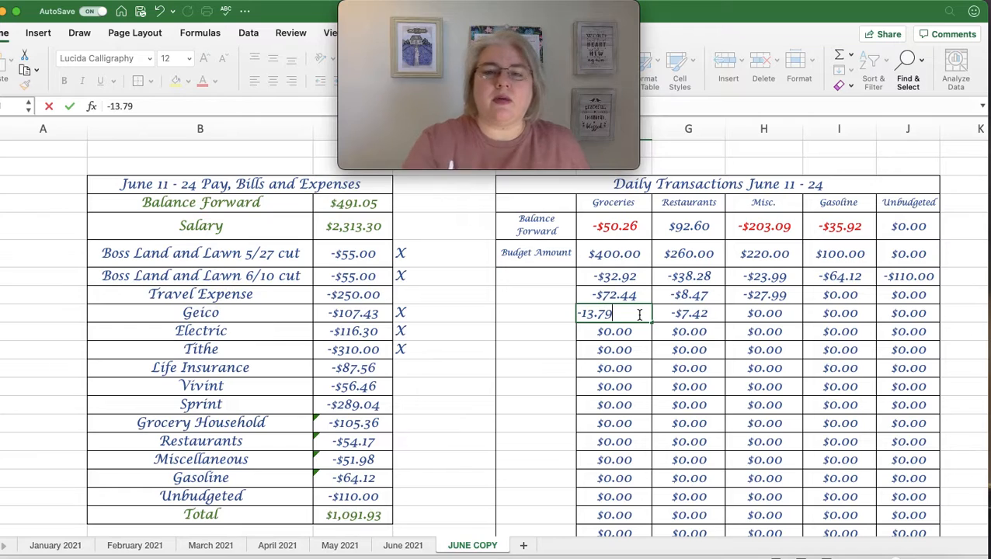
key("Return")
left_click(534, 343)
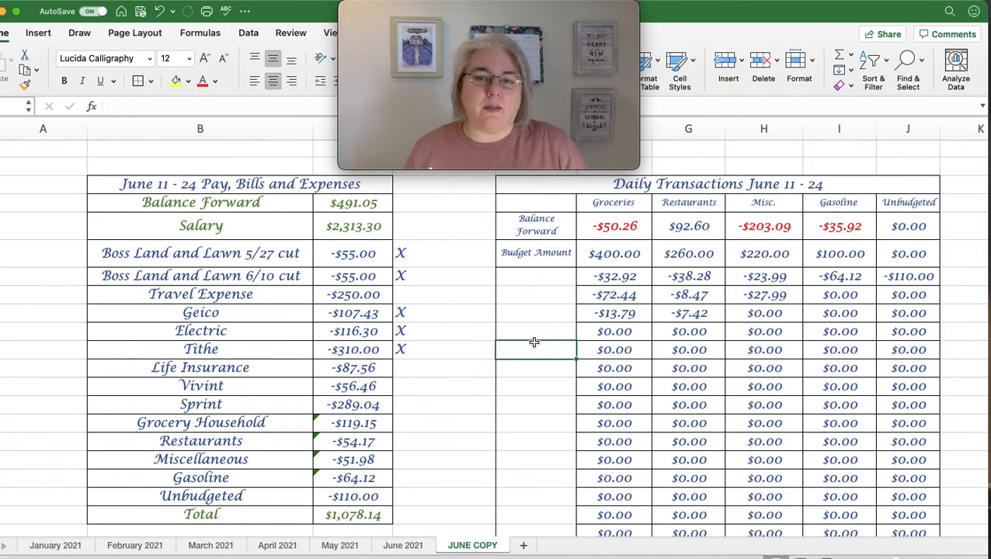
Review the June 11 - 24 daily transaction totals by category and their balances carried forward to June 25 - 30
left_click(638, 315)
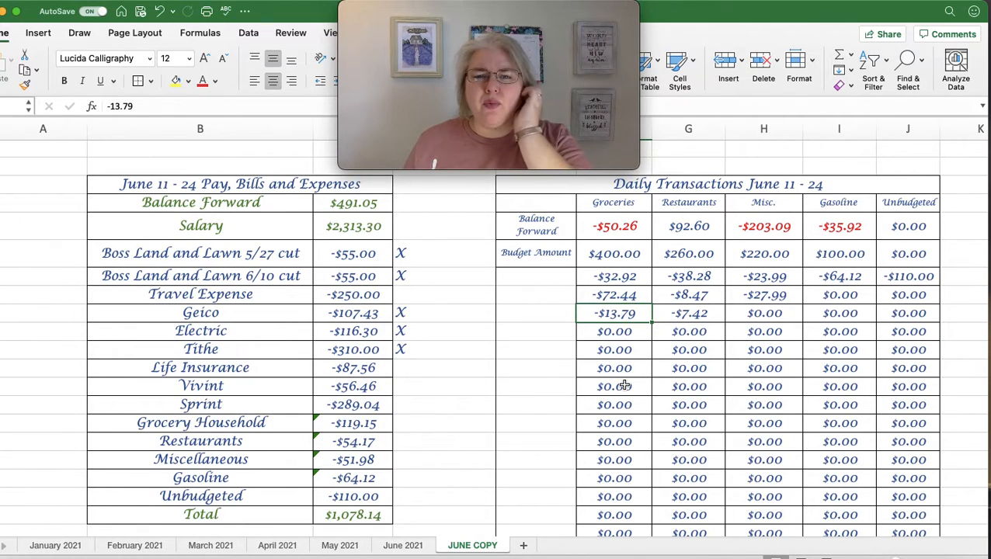
scroll(653, 388, "down", 5)
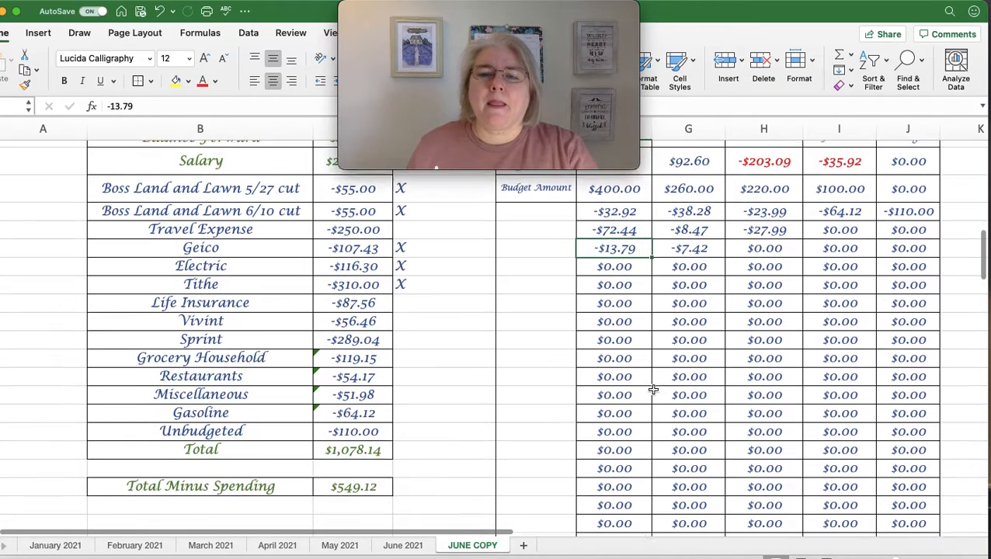
scroll(668, 472, "down", 2)
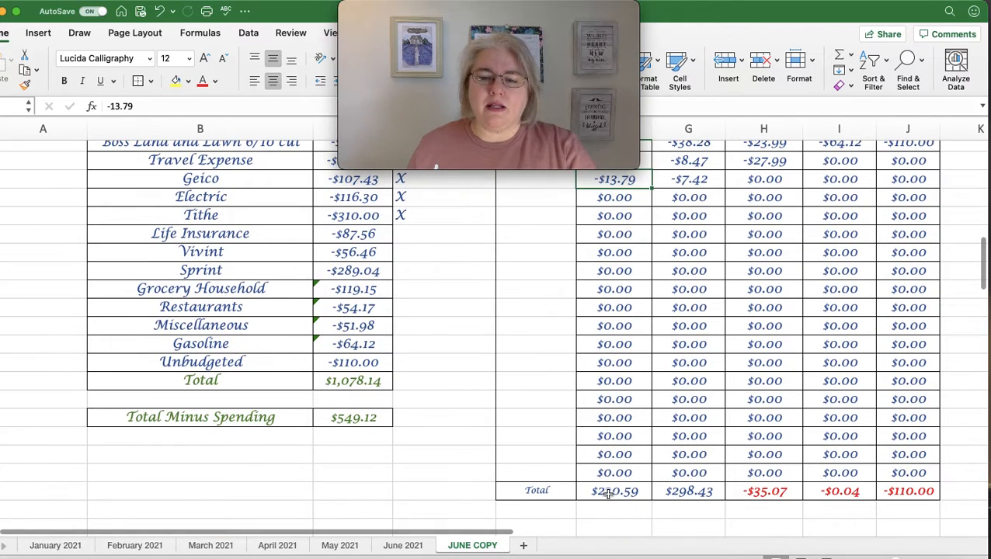
scroll(678, 403, "up", 1)
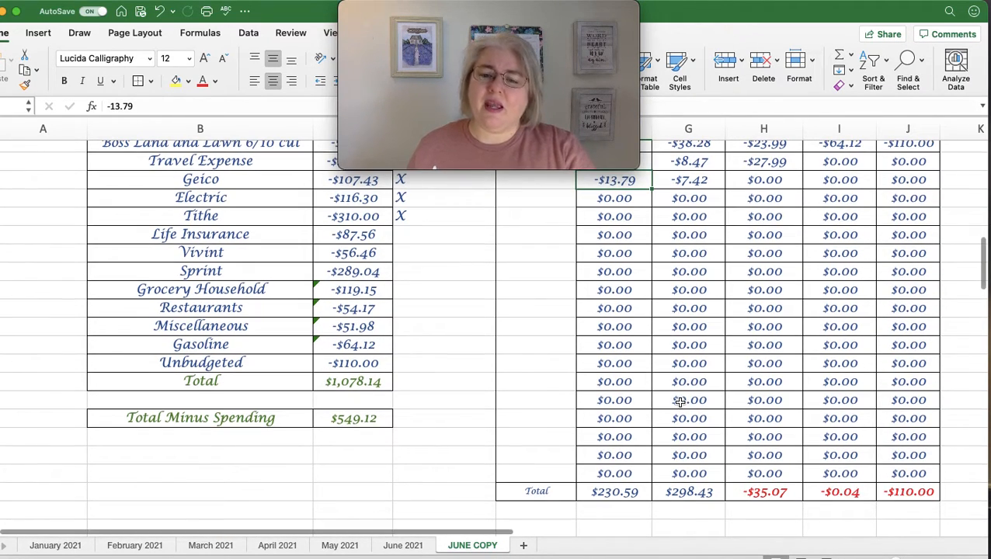
scroll(678, 403, "up", 6)
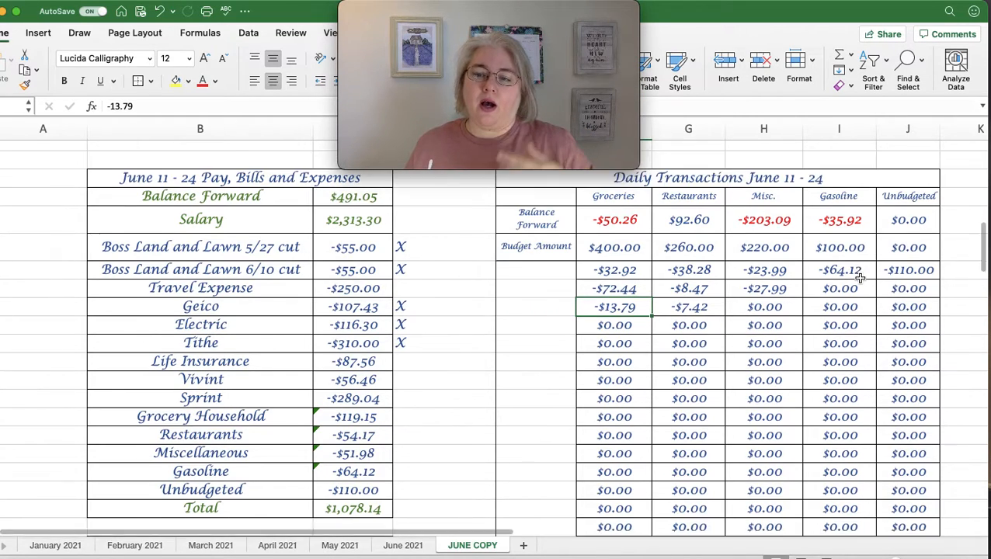
scroll(859, 279, "down", 5)
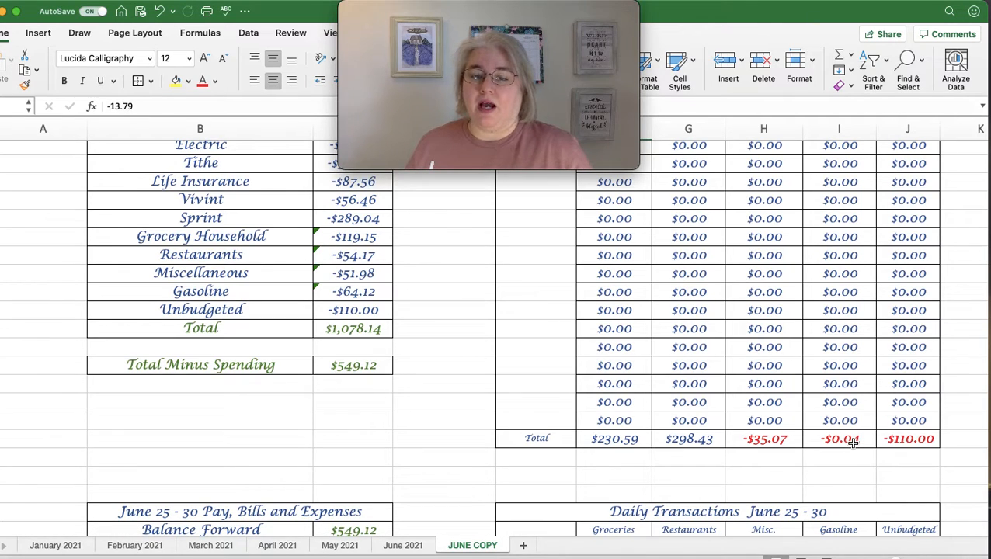
scroll(853, 442, "down", 6)
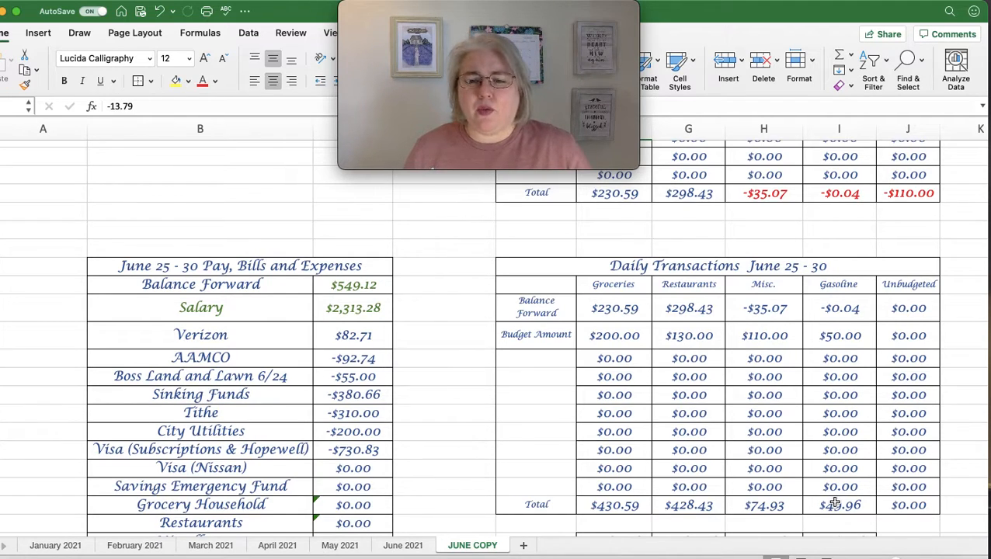
scroll(836, 504, "up", 10)
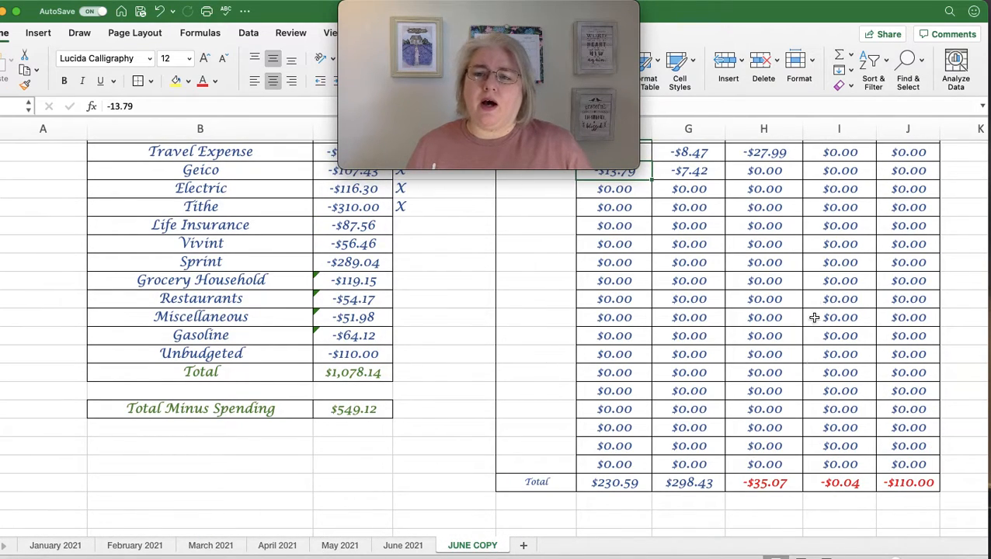
scroll(775, 487, "up", 1)
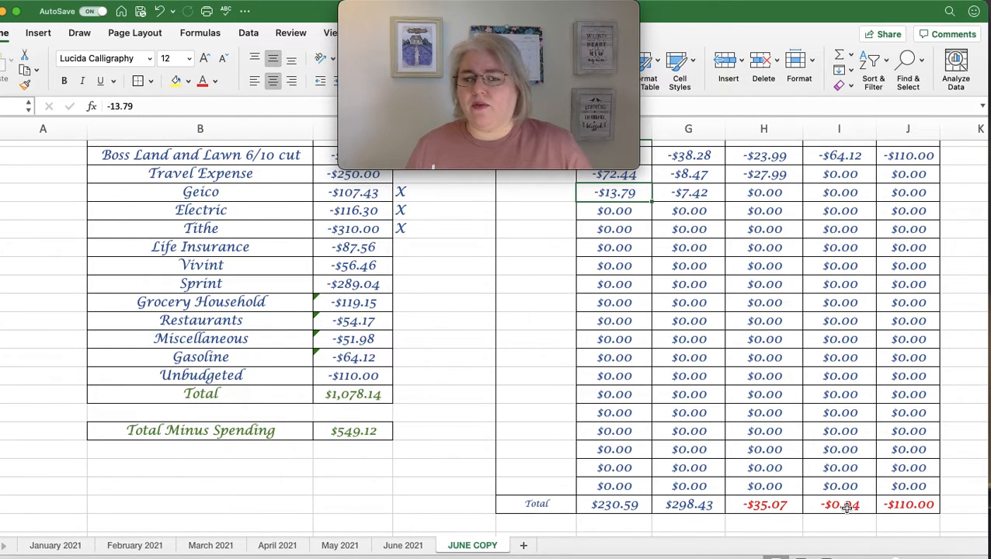
scroll(915, 233, "up", 2)
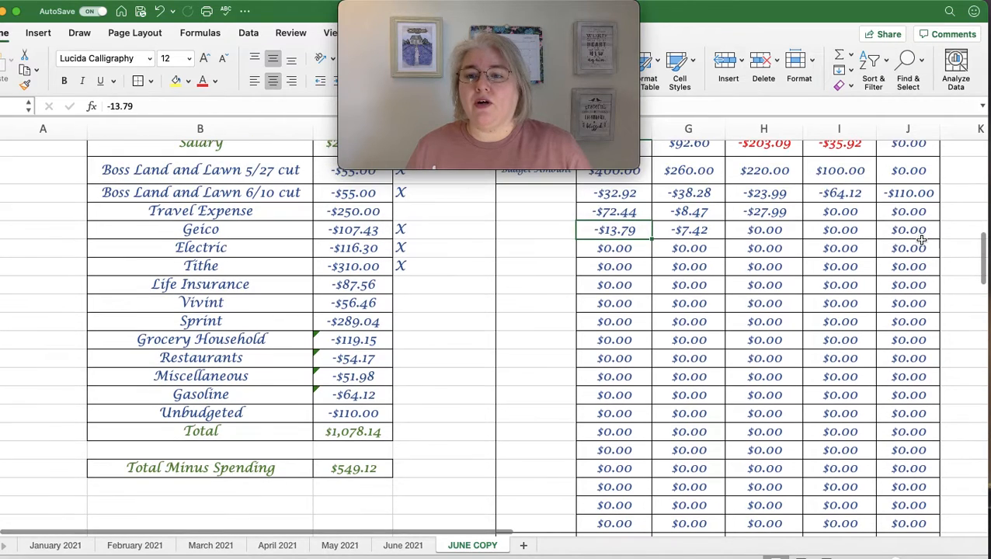
Enter a June 11 - 24 Unbudgeted transaction of -47.70 in the row below the first unbudgeted expense
left_click(917, 212)
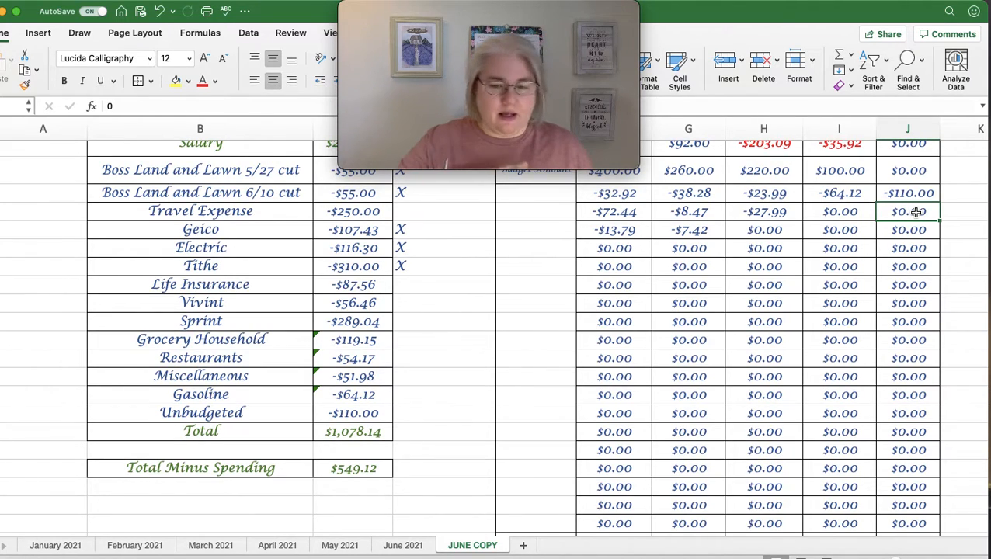
type("-")
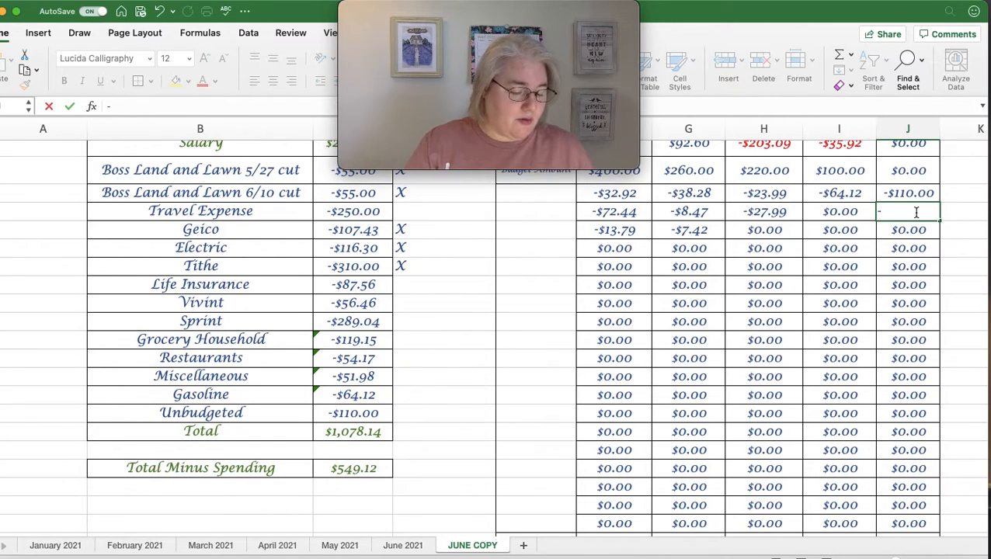
type("47.")
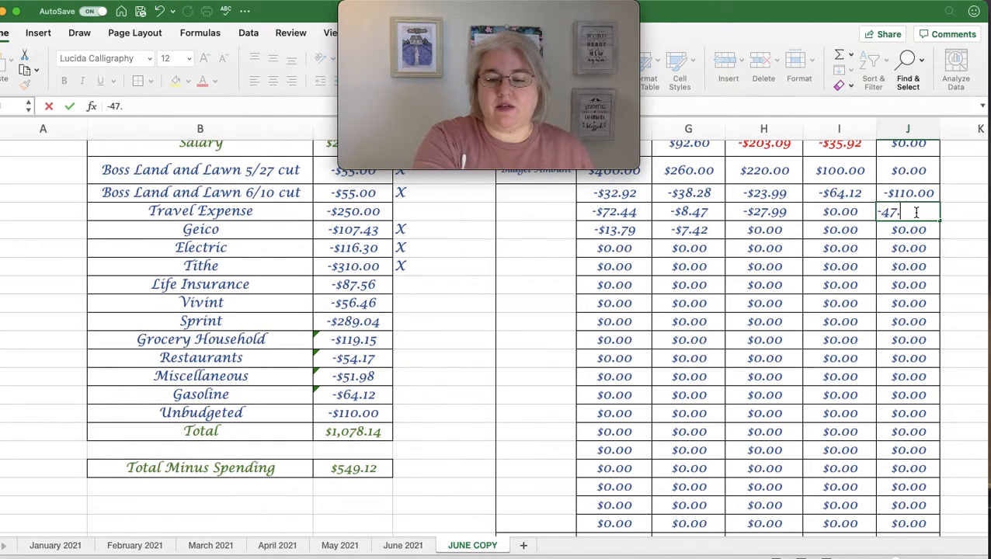
type("70")
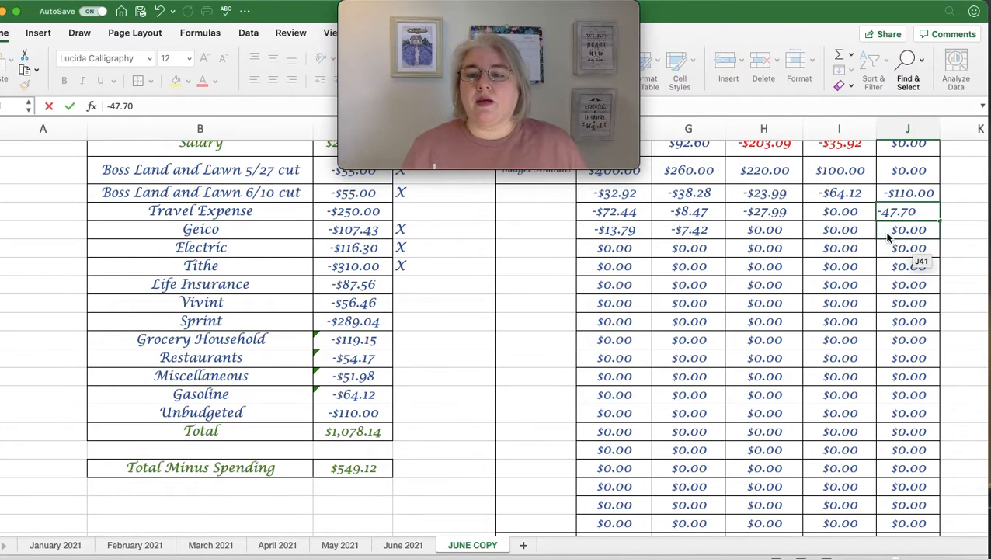
key("Return")
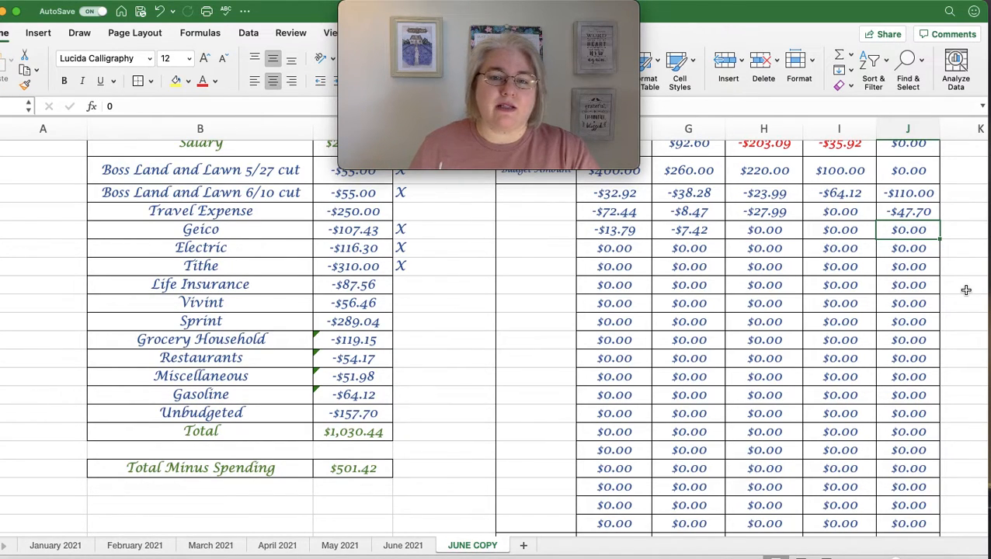
Check the June 11 - 24 Total Minus Spending formula and the balance carried forward to the June 25 - 30 section
scroll(920, 299, "down", 1)
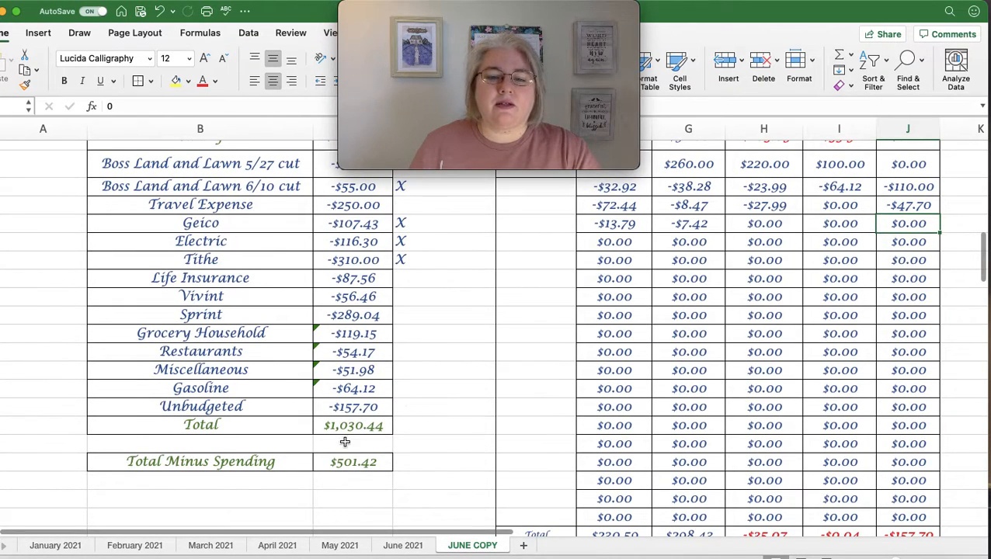
scroll(462, 439, "down", 4)
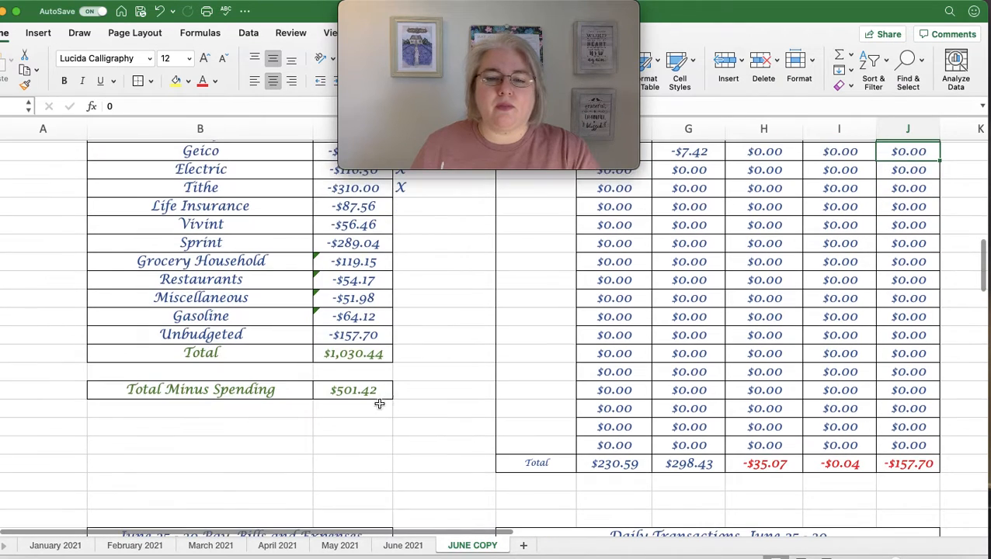
left_click(367, 393)
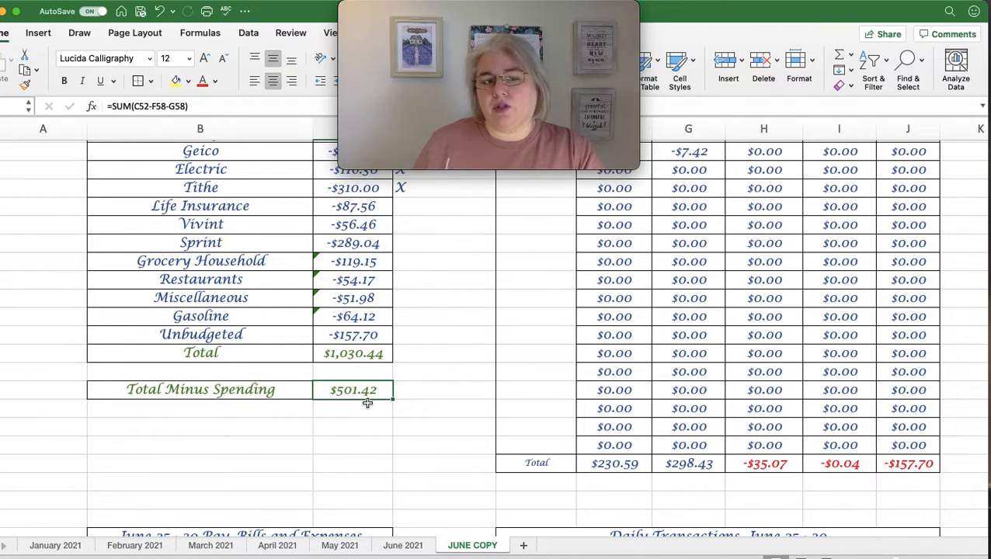
scroll(367, 402, "down", 5)
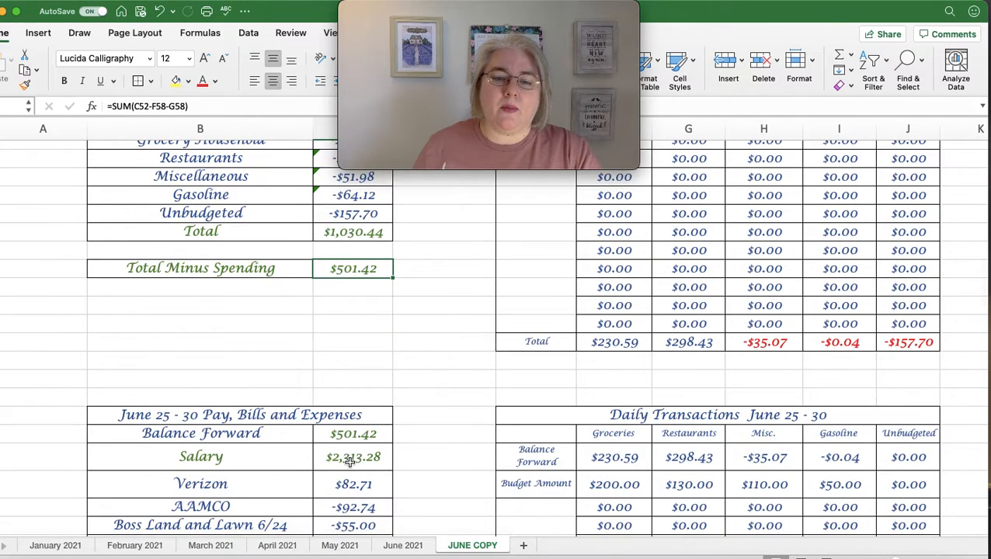
scroll(342, 452, "down", 1)
scroll(342, 452, "down", 2)
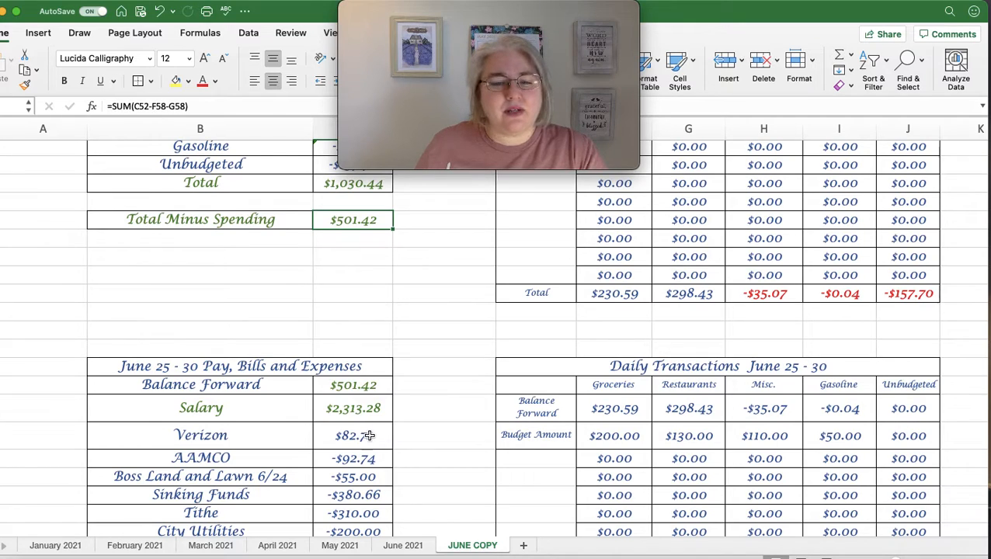
Change the June 25 - 30 Verizon amount to -82.71 so it counts as an expense
left_click(365, 436)
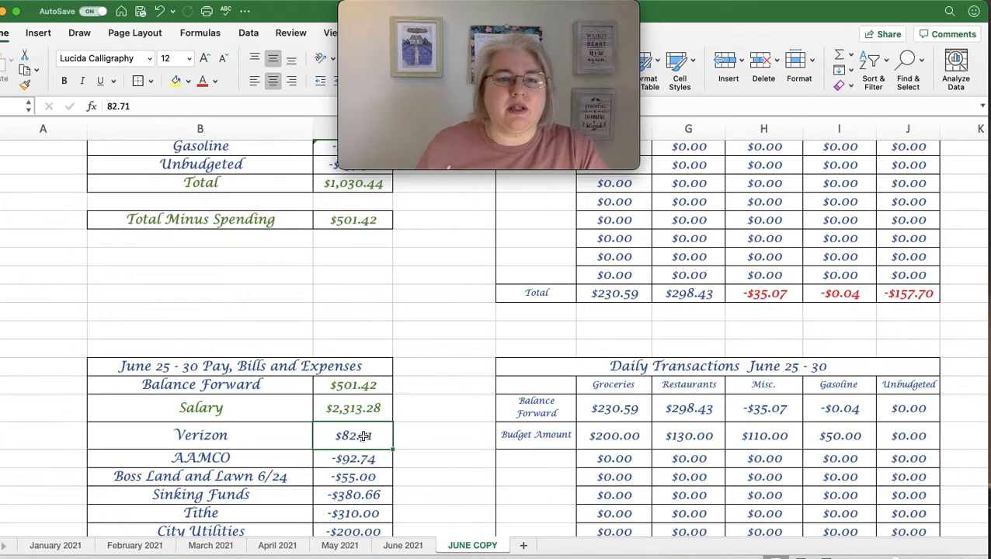
left_click(107, 105)
type("-")
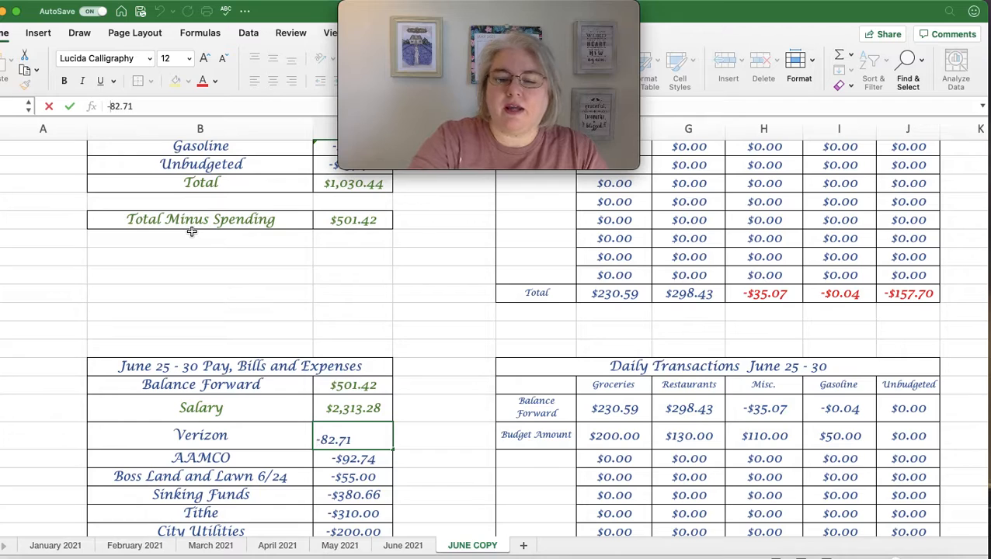
left_click(69, 107)
left_click(446, 444)
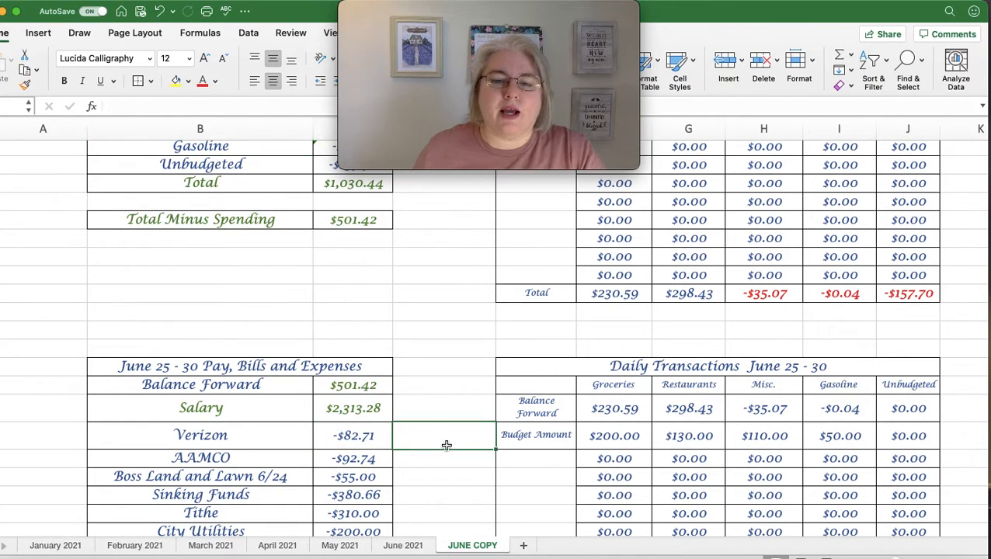
Review the June 25 - 30 bills and expenses down to the Total and the Total Minus Spending formula
scroll(373, 470, "down", 4)
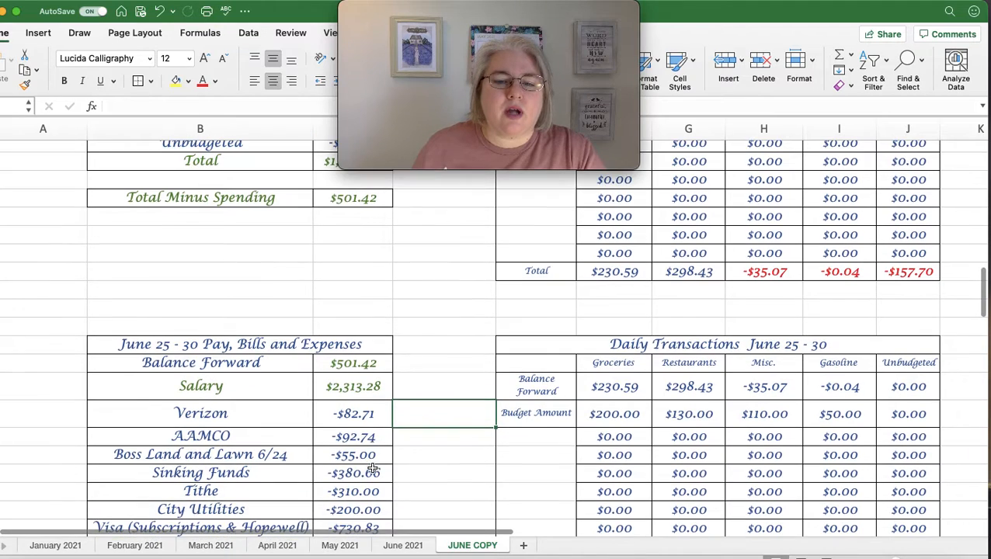
scroll(372, 469, "down", 3)
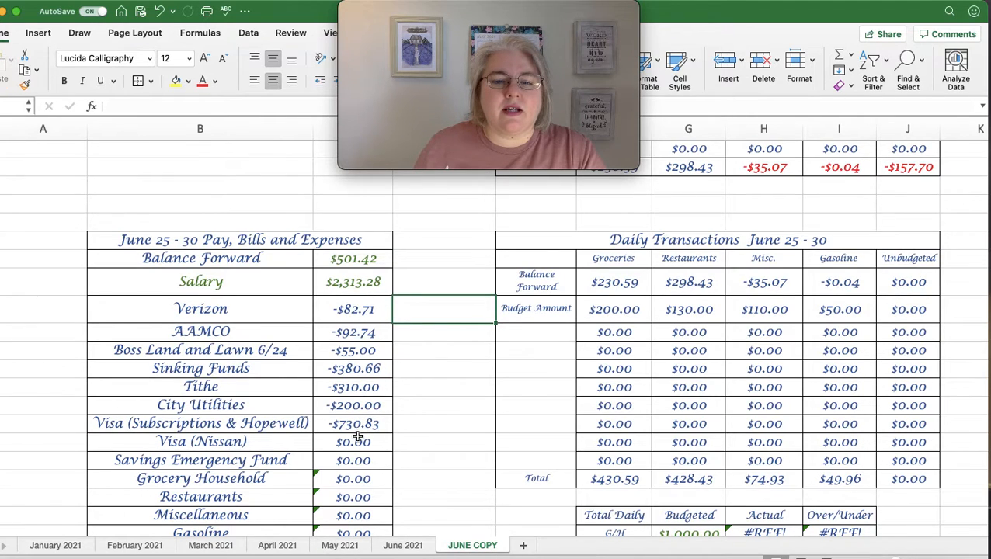
scroll(357, 435, "down", 1)
scroll(358, 435, "down", 8)
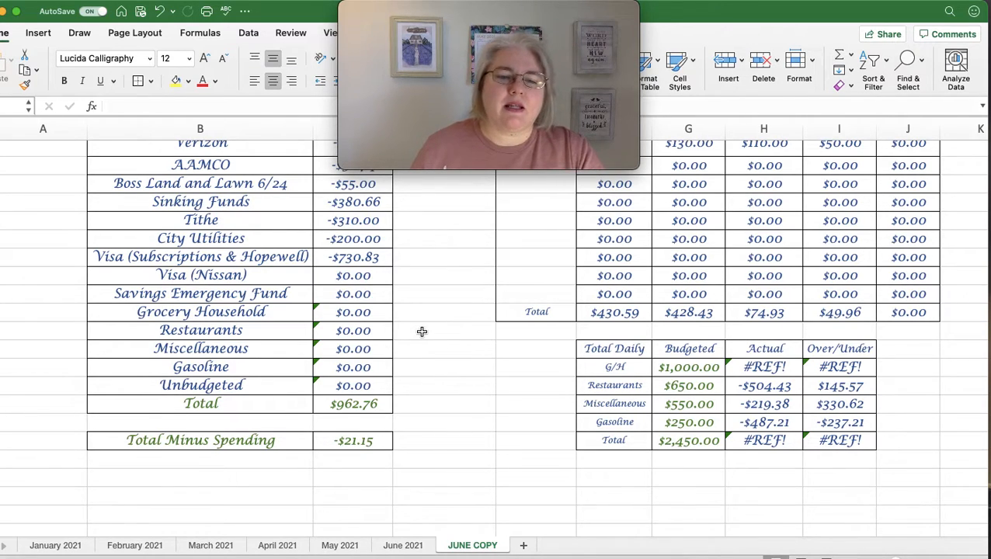
scroll(418, 437, "down", 1)
left_click(373, 429)
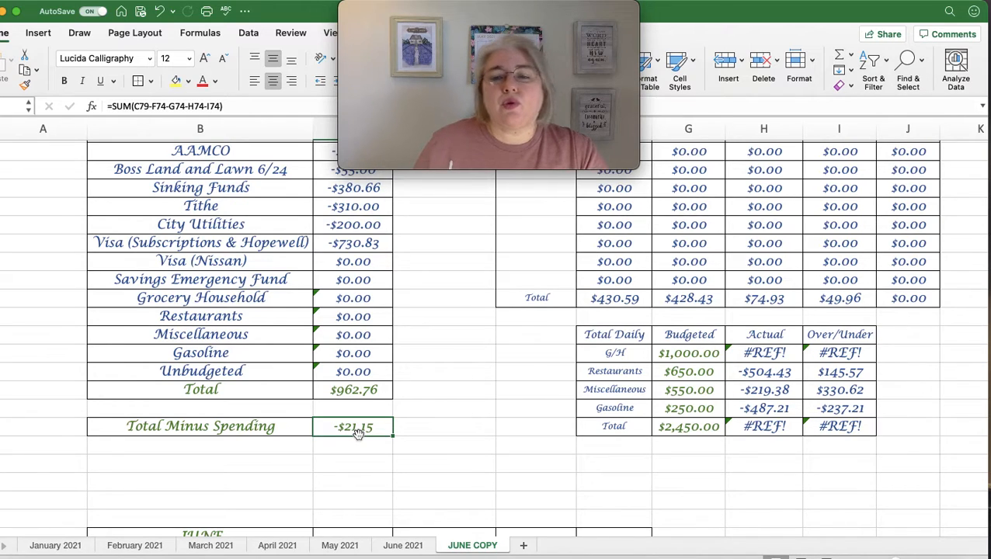
Repair the G/H Actual formula in the Total Daily summary by replacing its #REF! term with C23, the first June period's Grocery Household amount
left_click(789, 354)
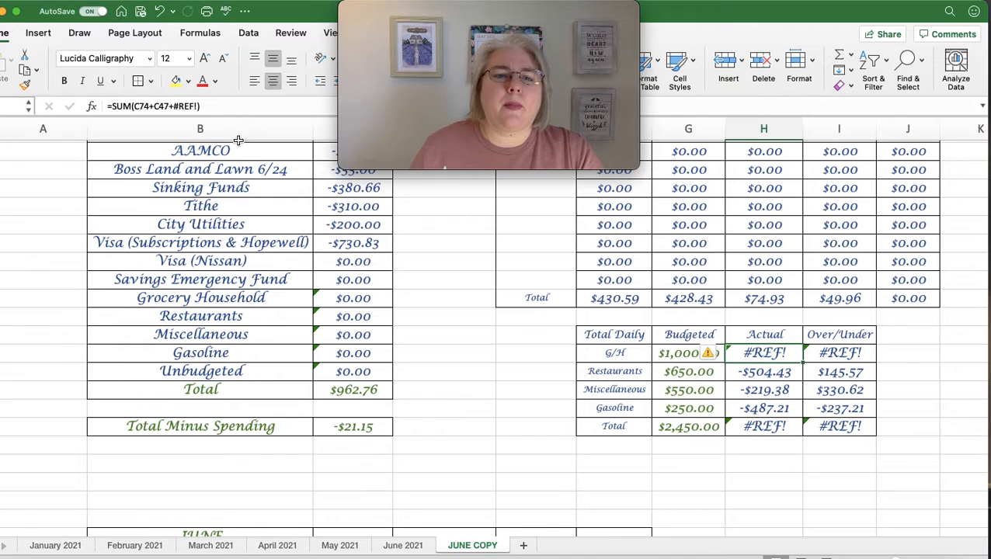
left_click(233, 106)
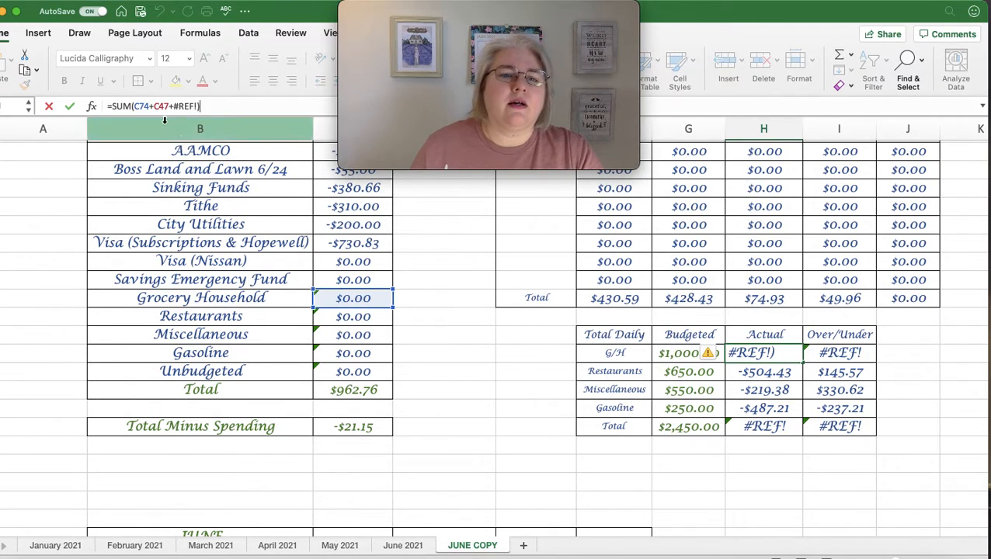
scroll(190, 185, "up", 10)
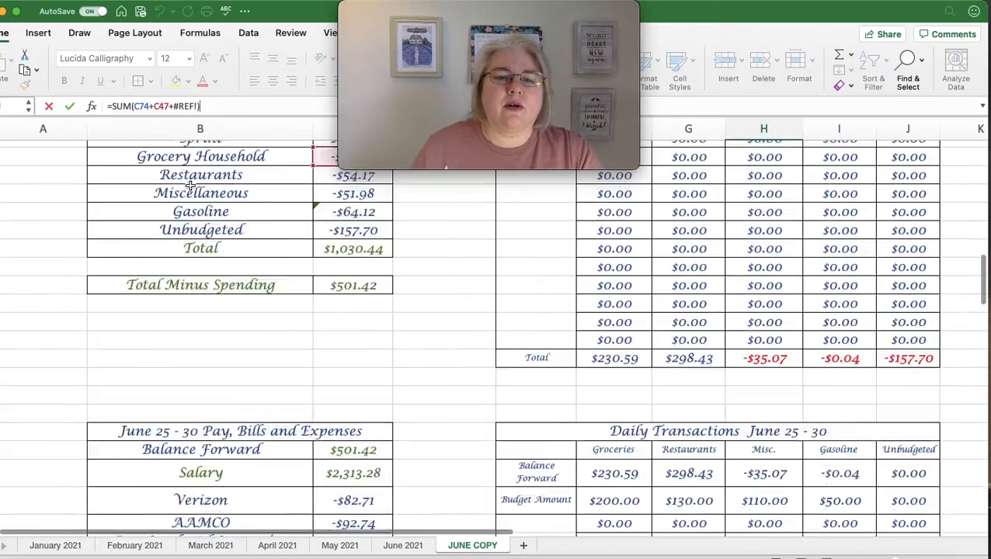
scroll(190, 184, "up", 4)
scroll(194, 190, "up", 14)
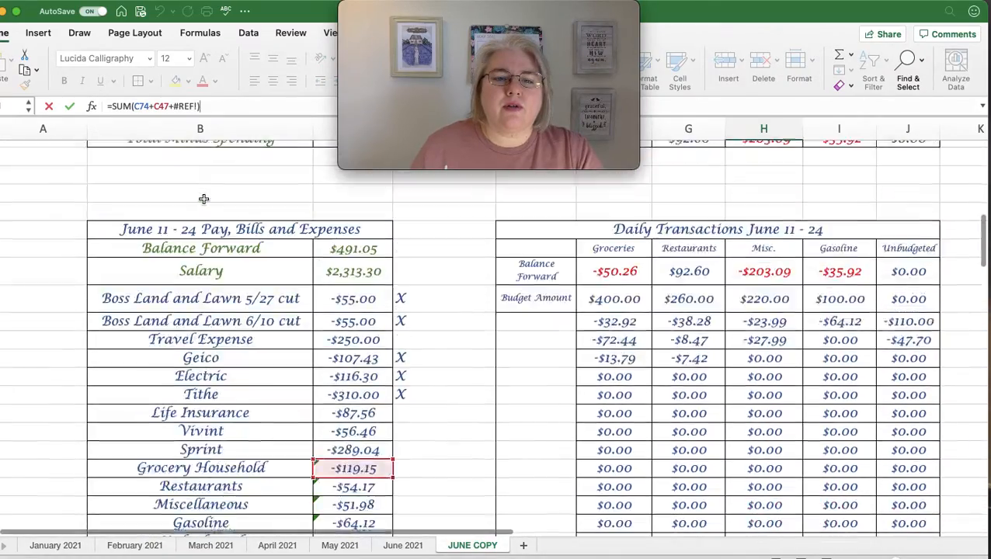
scroll(204, 199, "up", 4)
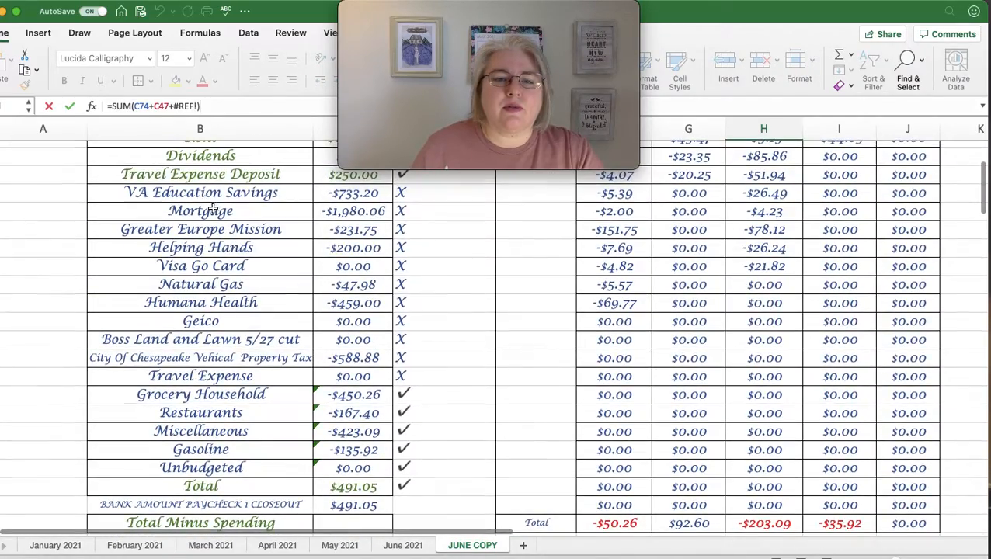
left_click(194, 106)
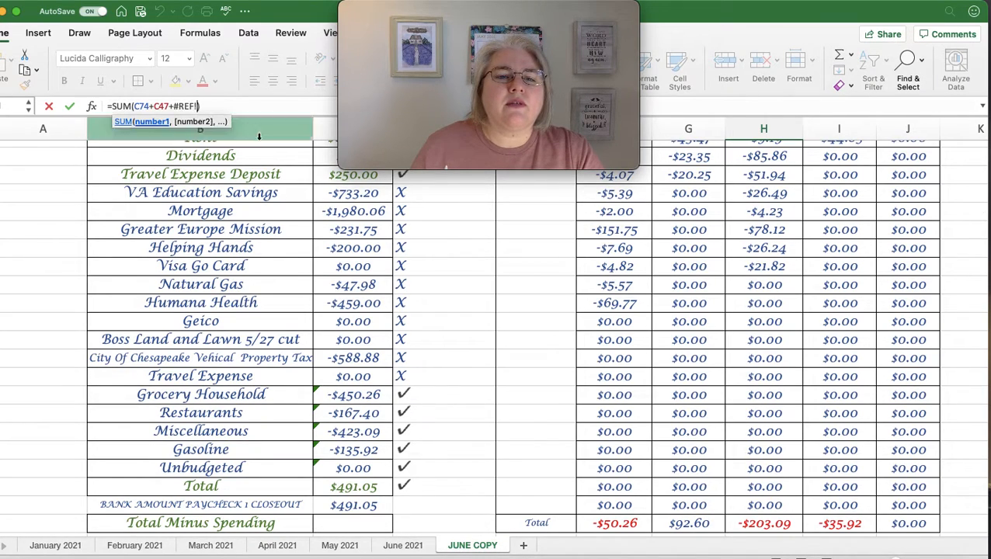
key("BackSpace")
key("BackSpace")
key("BackSpace")
key("BackSpace")
key("BackSpace")
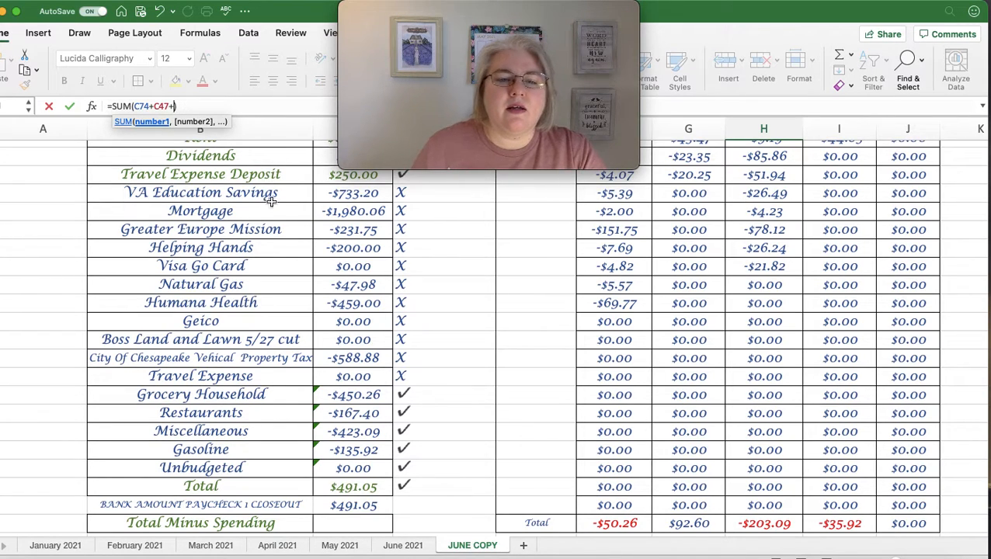
left_click(363, 398)
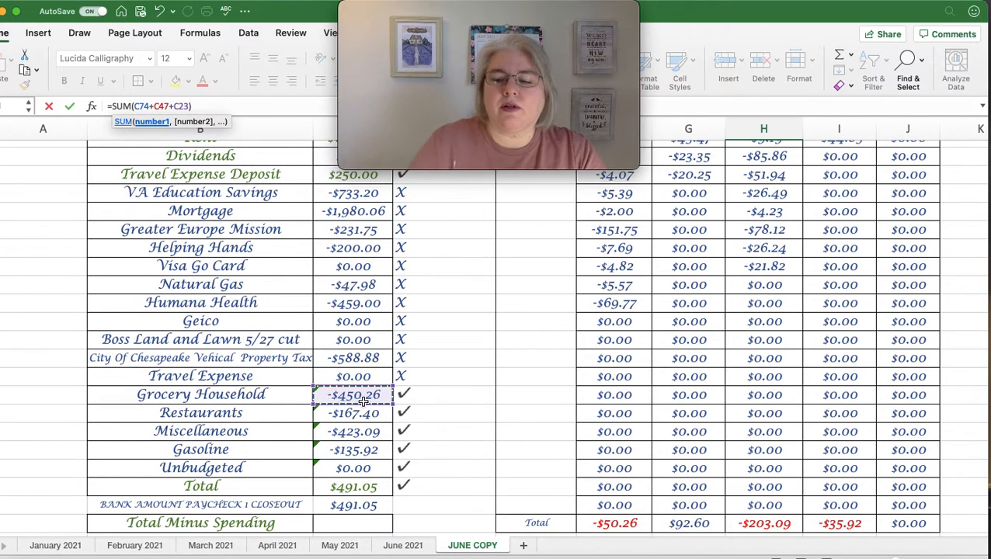
key("Return")
scroll(366, 405, "down", 5)
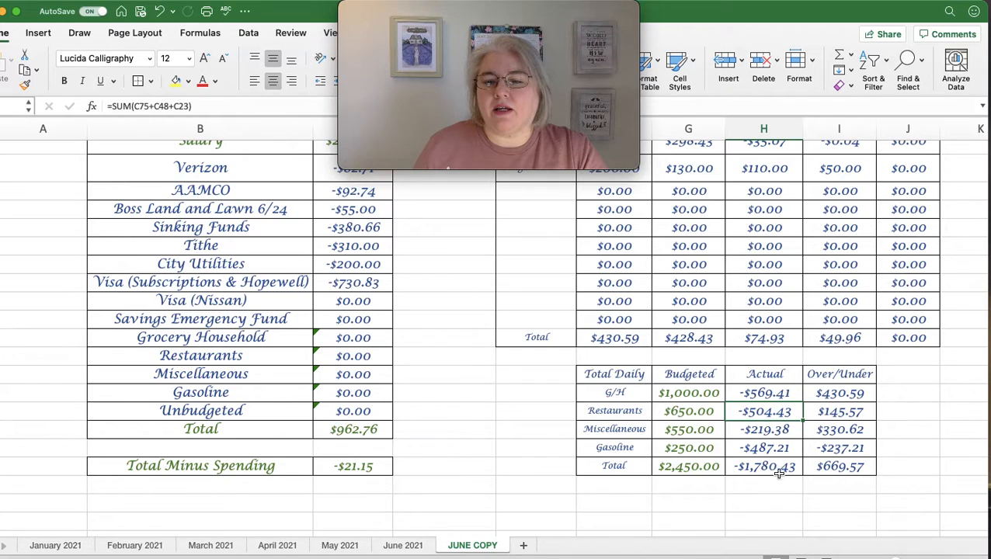
left_click(443, 501)
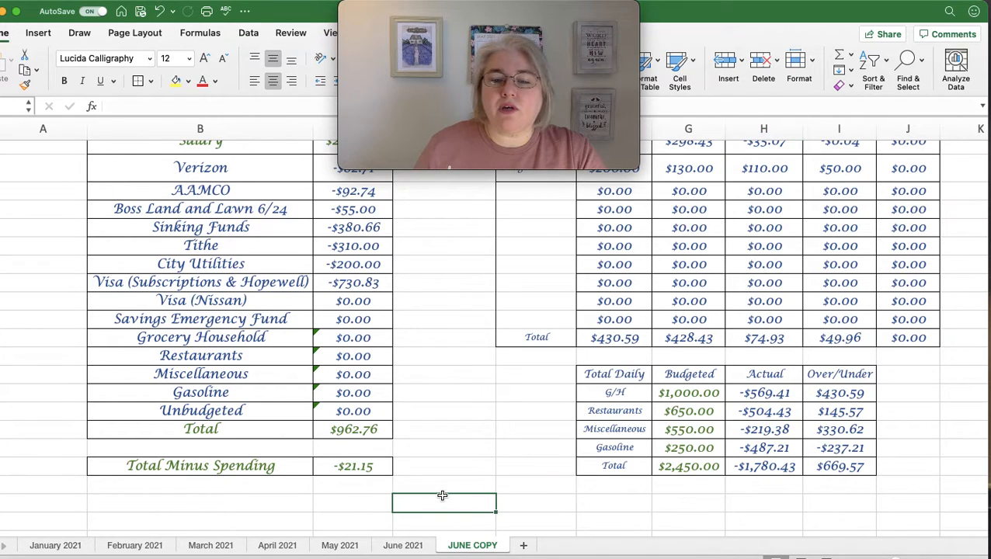
Review the June Sinking Funds and Savings Tracker tables, including their additions, withdrawals, ending amounts and totals
scroll(443, 497, "down", 5)
scroll(442, 496, "down", 10)
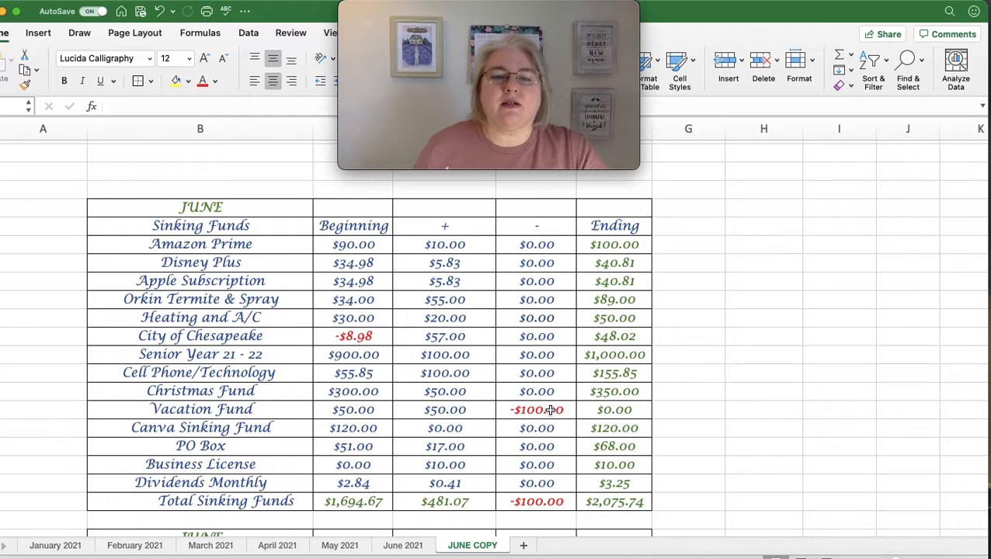
scroll(551, 410, "down", 4)
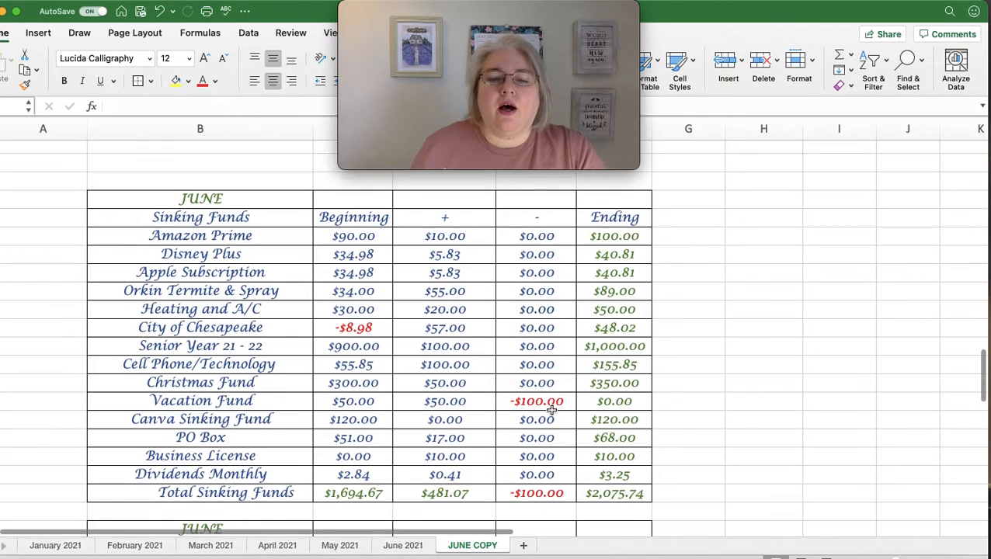
scroll(551, 410, "down", 9)
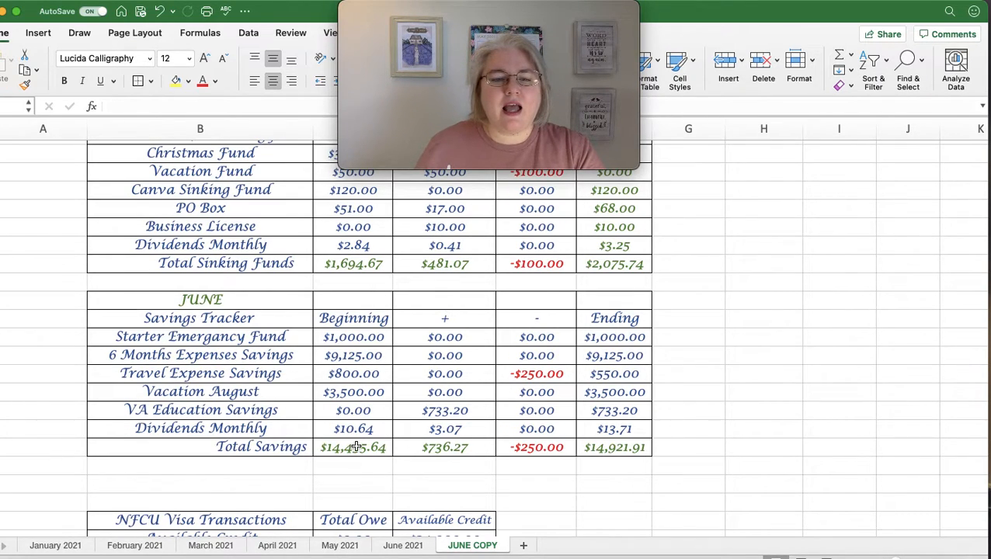
scroll(358, 448, "down", 1)
scroll(359, 448, "down", 5)
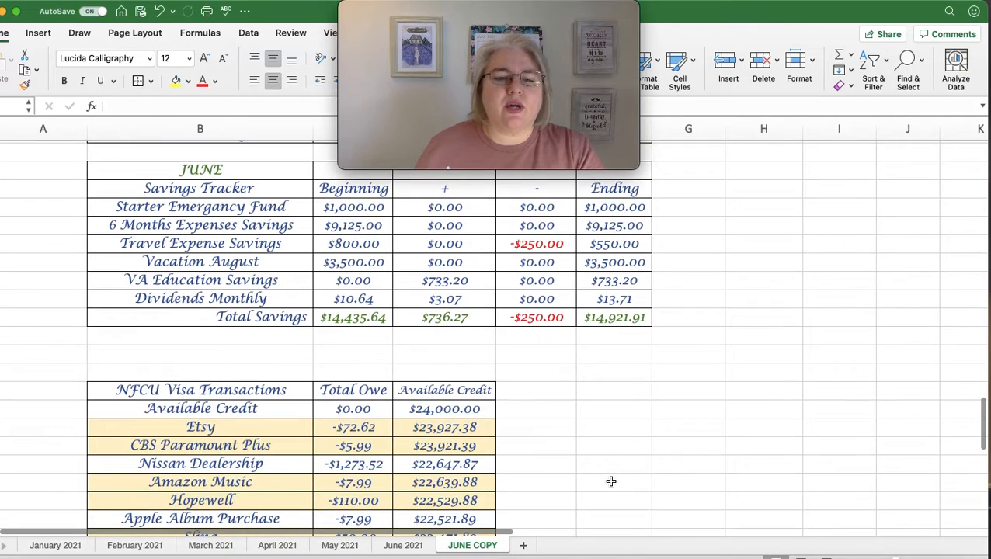
Review the NFCU Visa Transactions table, from the available credit through the individual charges to the Total Balance Owe
scroll(612, 482, "down", 3)
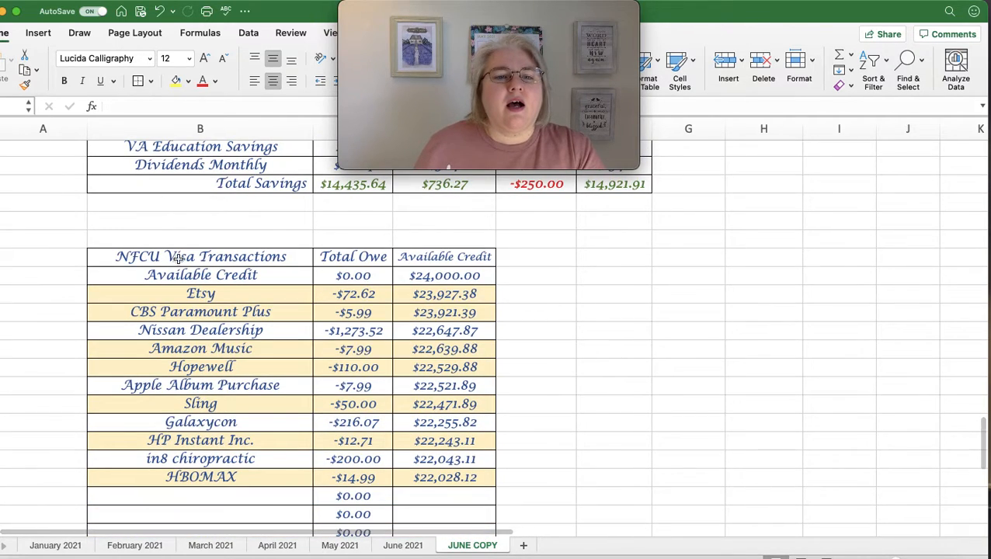
scroll(526, 310, "down", 3)
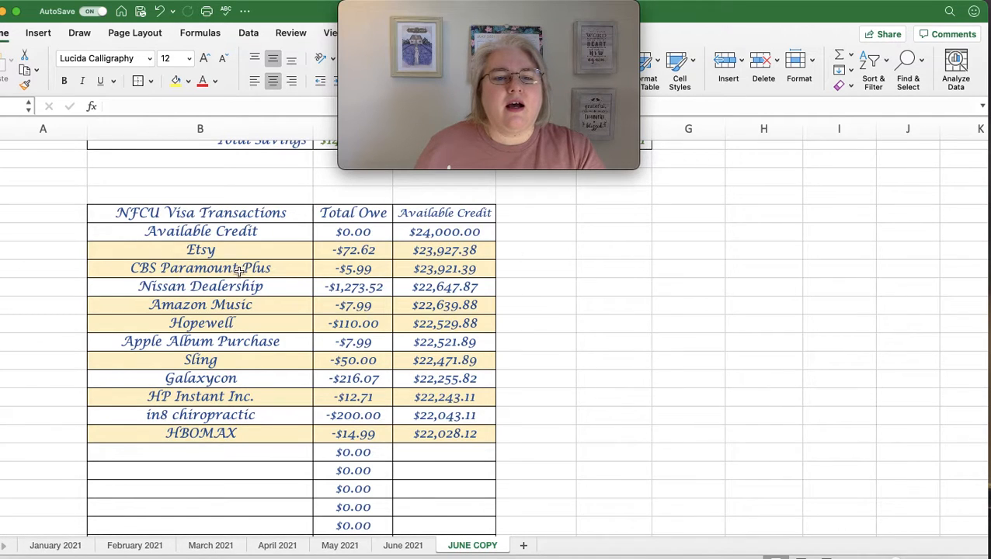
scroll(240, 271, "down", 2)
scroll(240, 272, "down", 2)
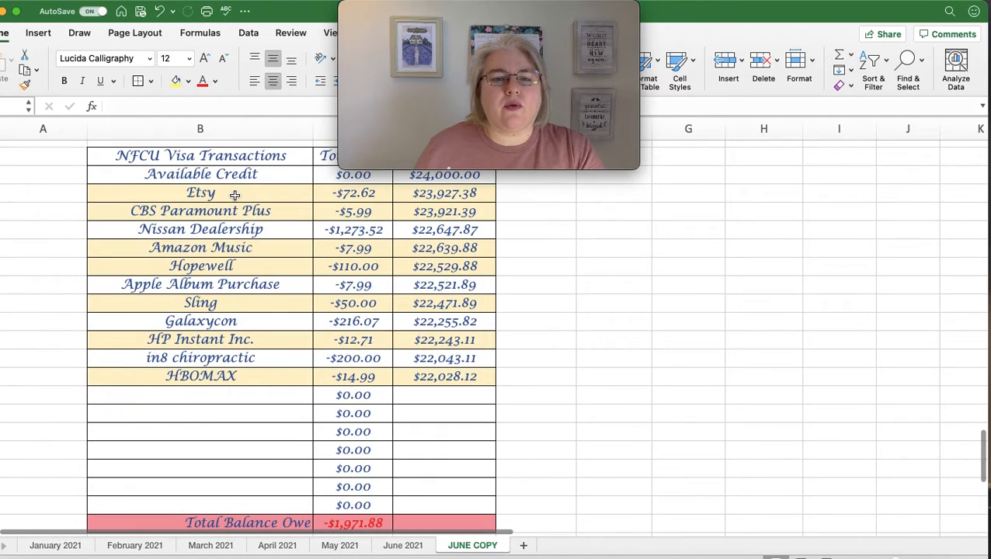
scroll(237, 211, "down", 2)
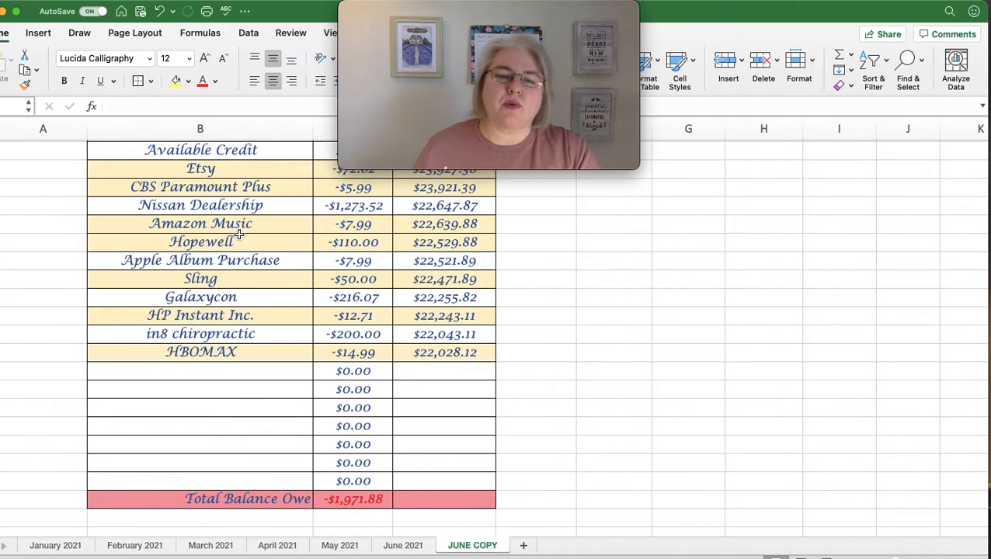
scroll(237, 232, "down", 1)
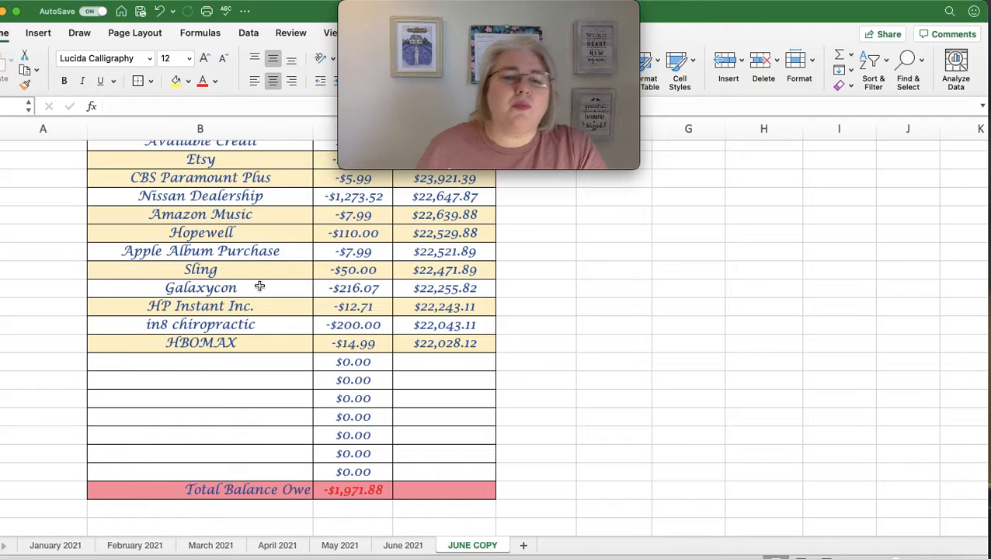
scroll(317, 287, "down", 1)
scroll(317, 286, "down", 1)
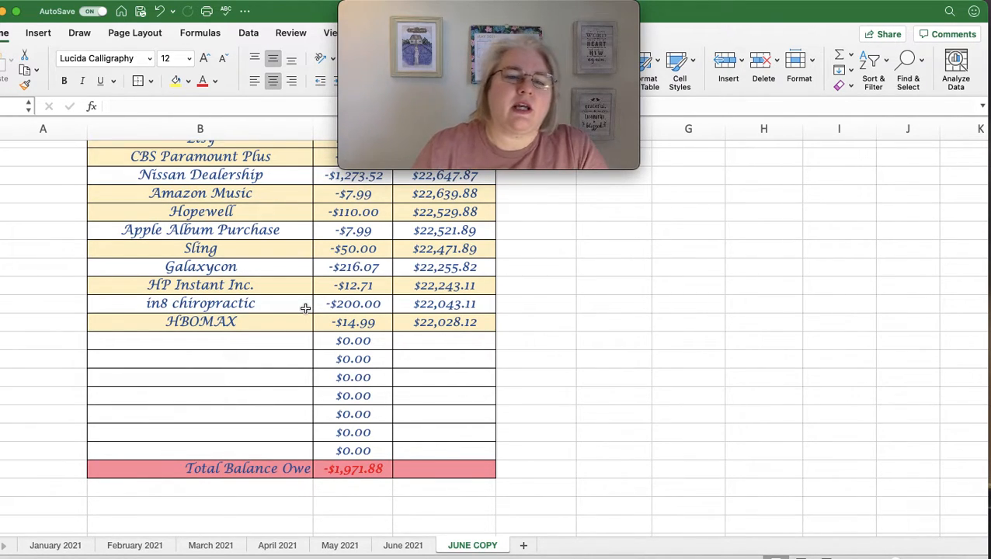
Correct the chiropractic entry's name in the NFCU Visa Transactions table to "in 8 chiropractic"
left_click(289, 307)
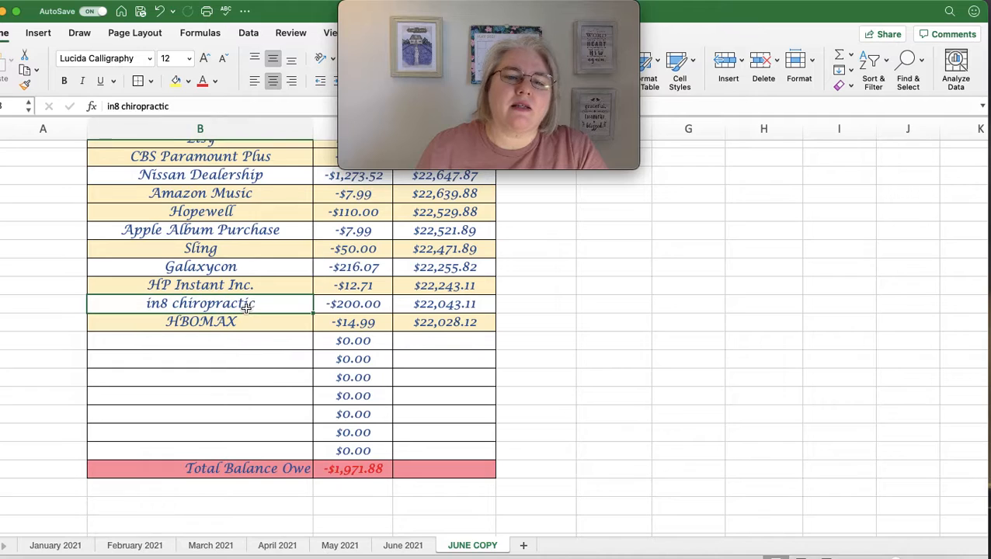
left_click(117, 105)
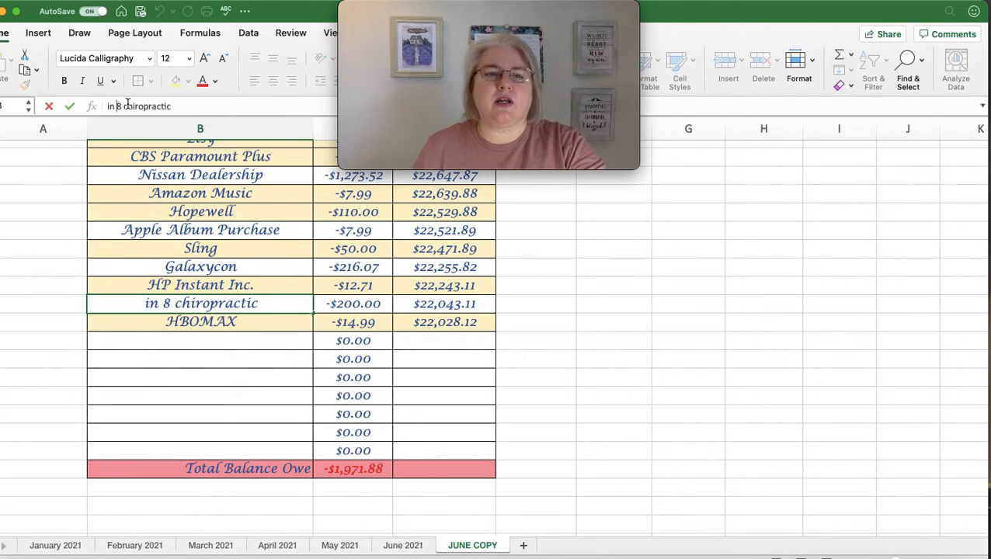
left_click(342, 305)
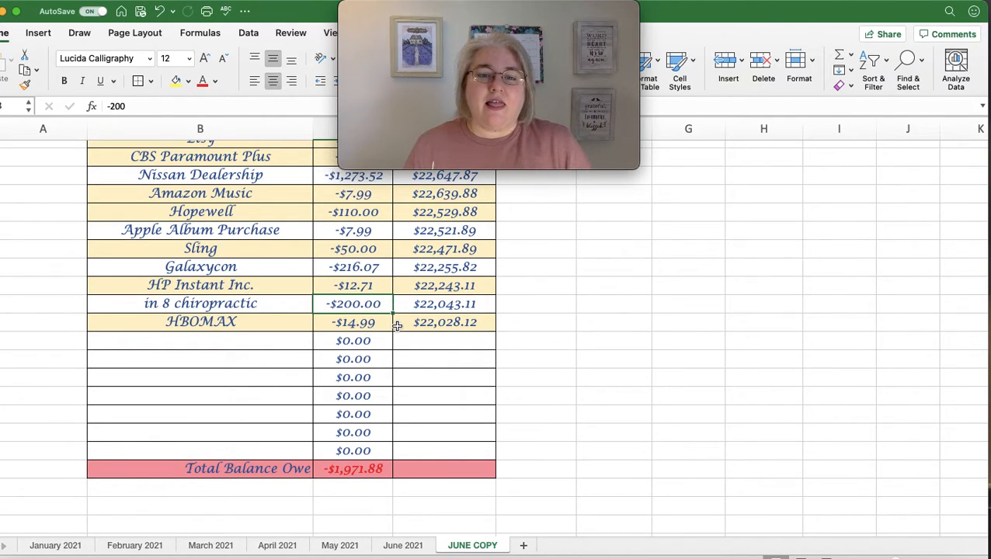
Review the June 11 - 24 Pay, Bills and Expenses section and its daily transactions once more
scroll(396, 326, "up", 10)
scroll(396, 330, "up", 15)
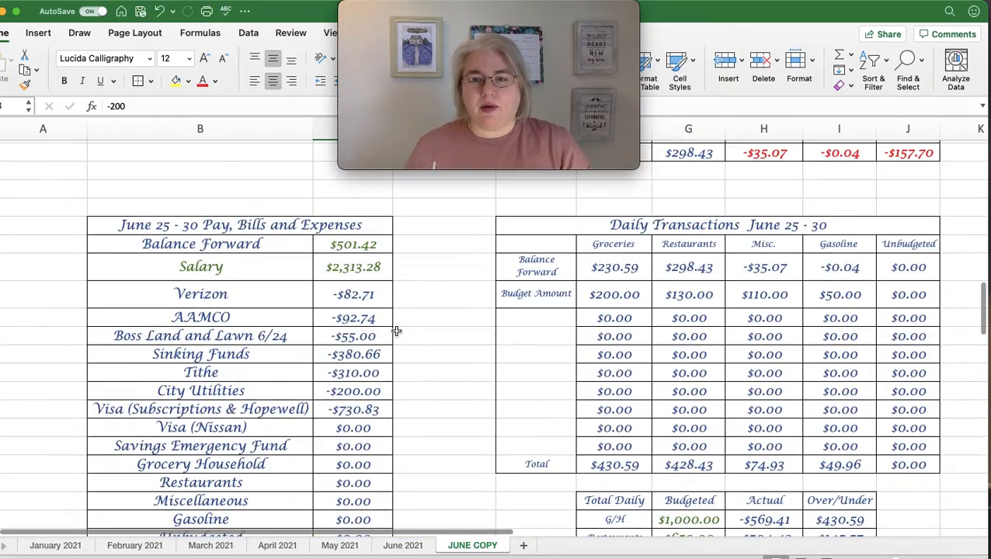
scroll(397, 332, "up", 10)
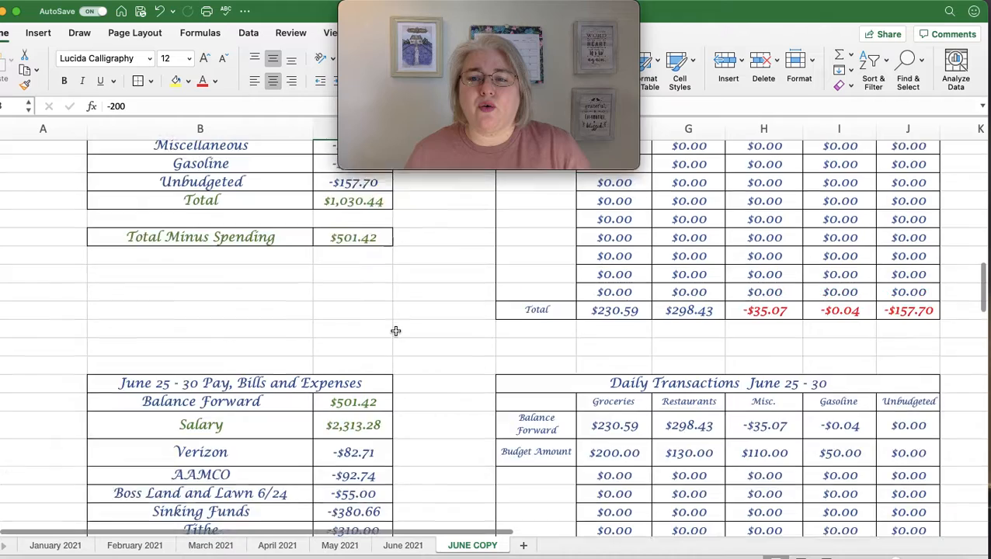
scroll(395, 332, "up", 5)
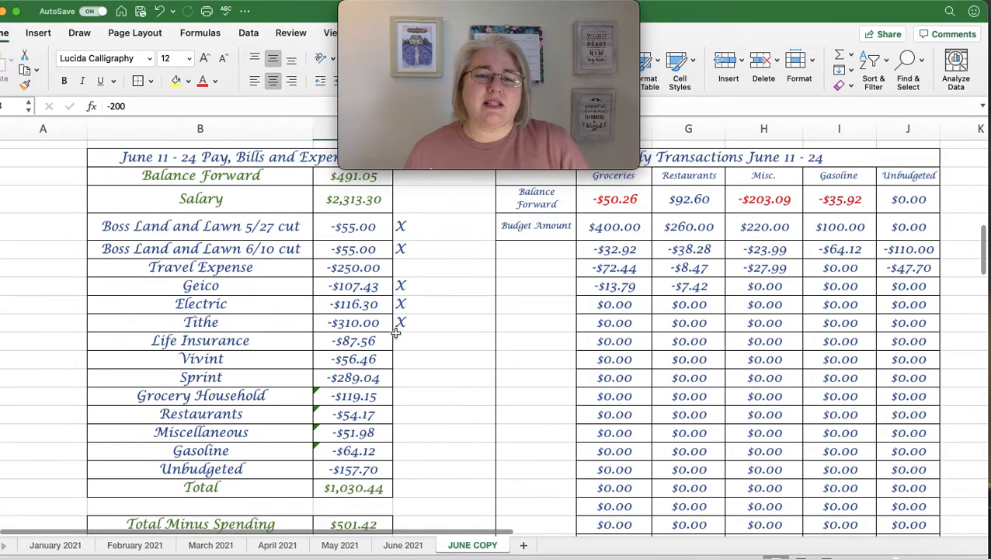
scroll(395, 333, "down", 1)
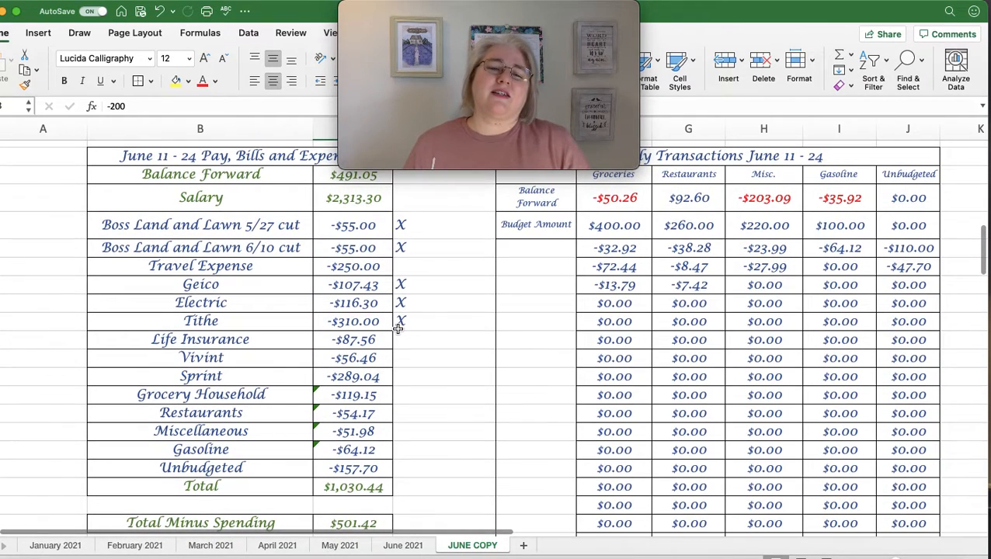